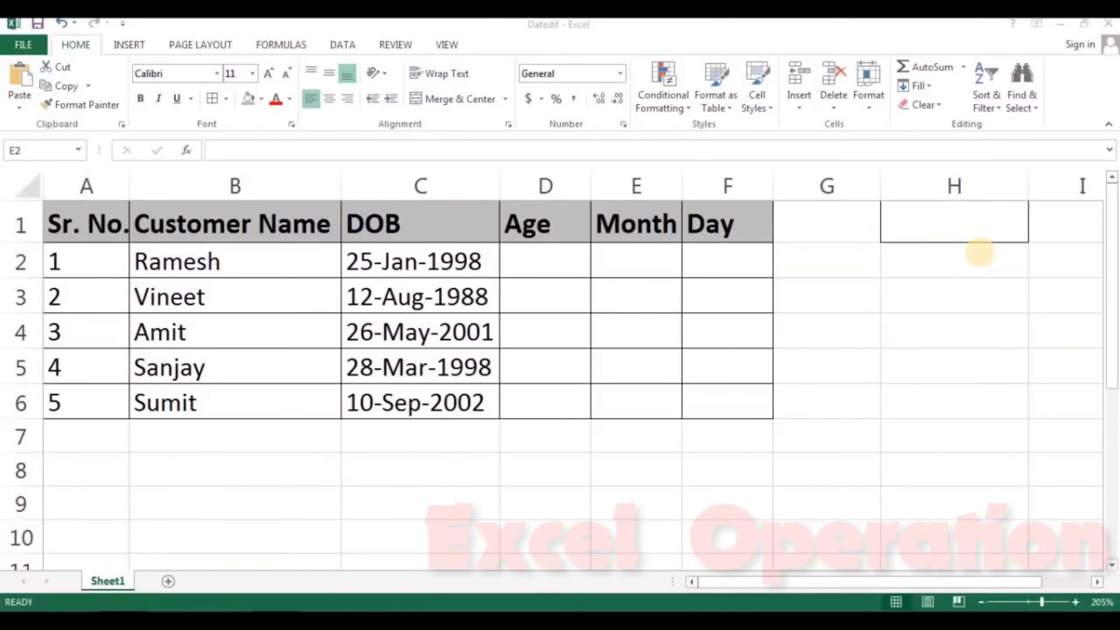
Look over the customer table's headings, DOB dates and Age, Month, Day columns, ending at D2
click(582, 511)
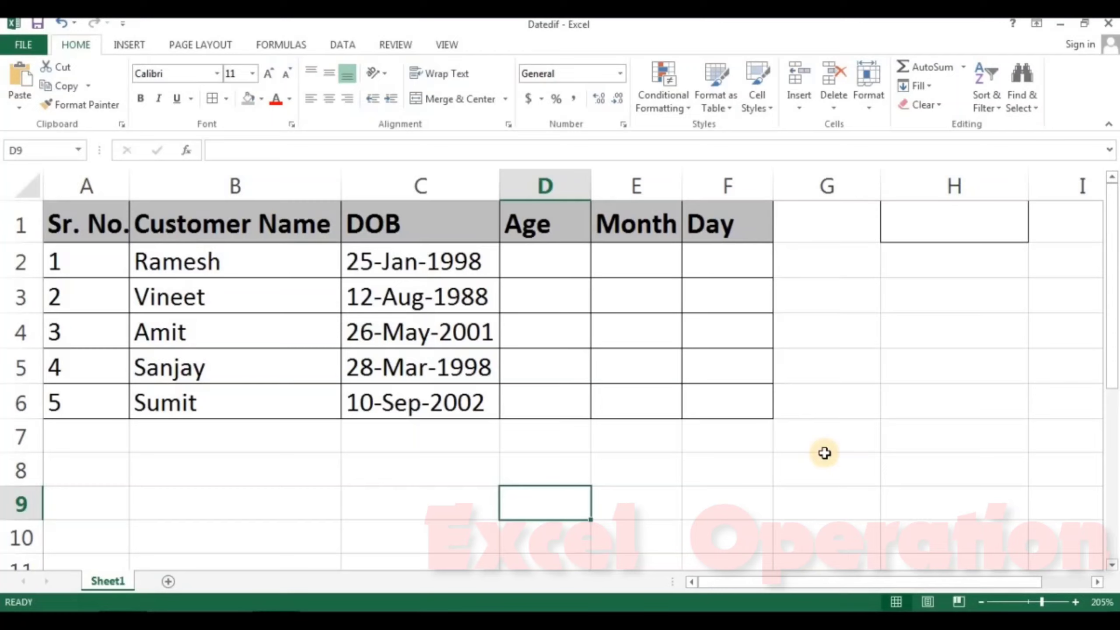
key(ctrl+Up)
key(ctrl+Left)
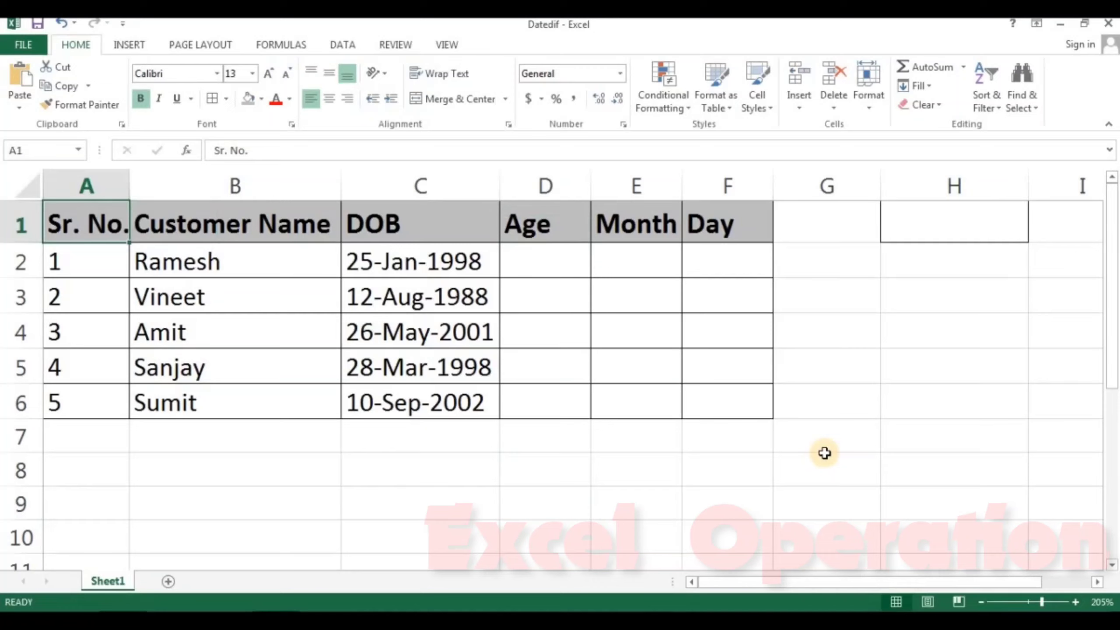
key(Right)
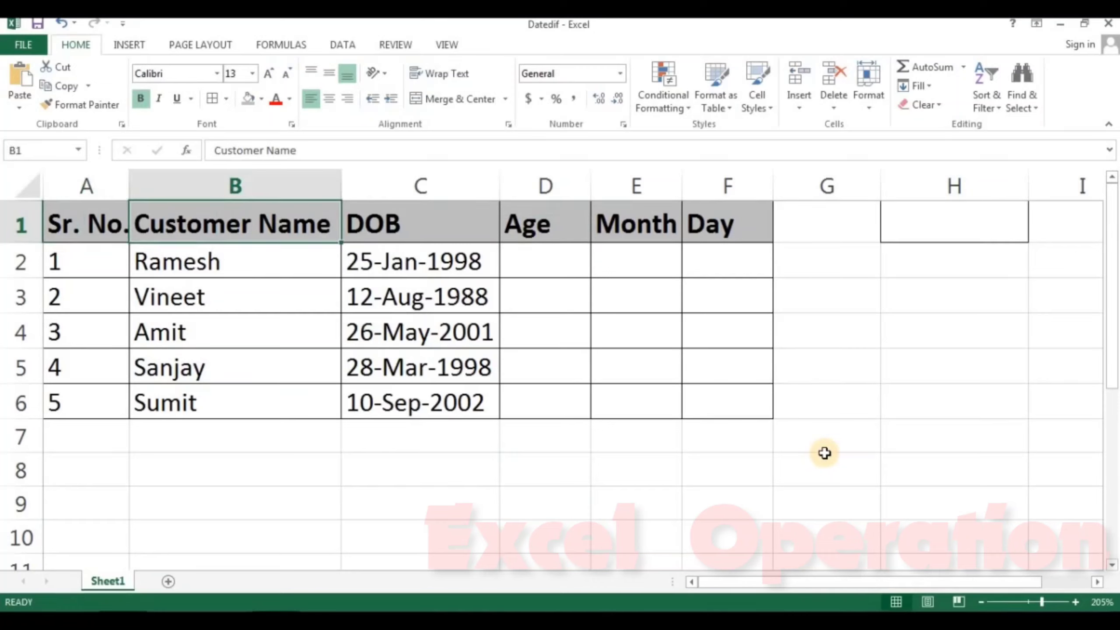
key(Right)
key(Down)
key(Down)
key(Down)
key(Down)
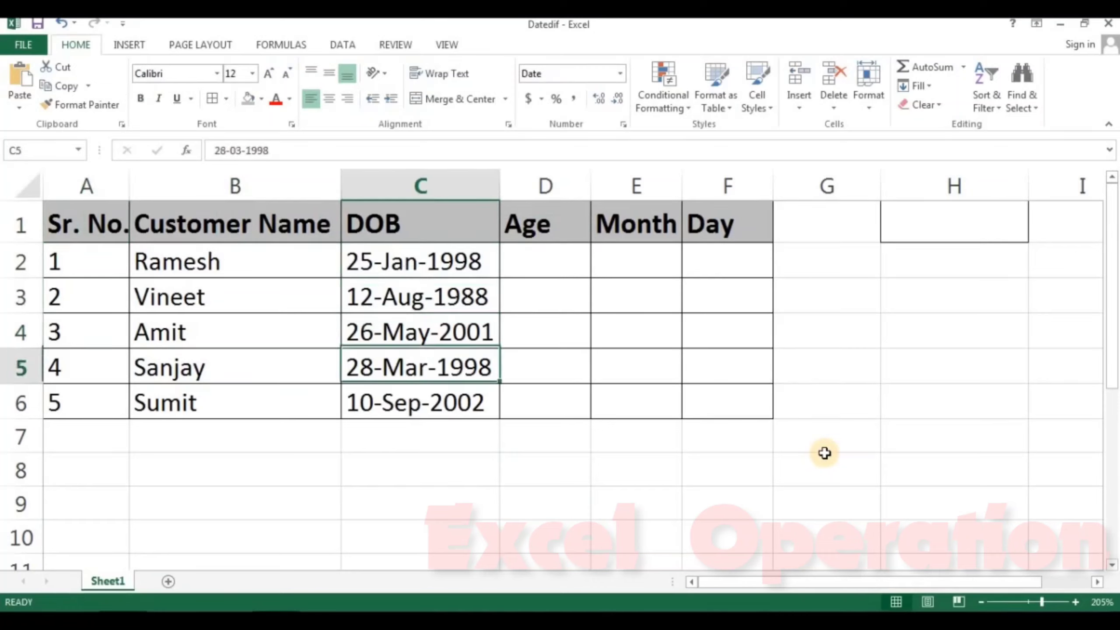
key(Down)
key(Up)
key(Up)
key(Up)
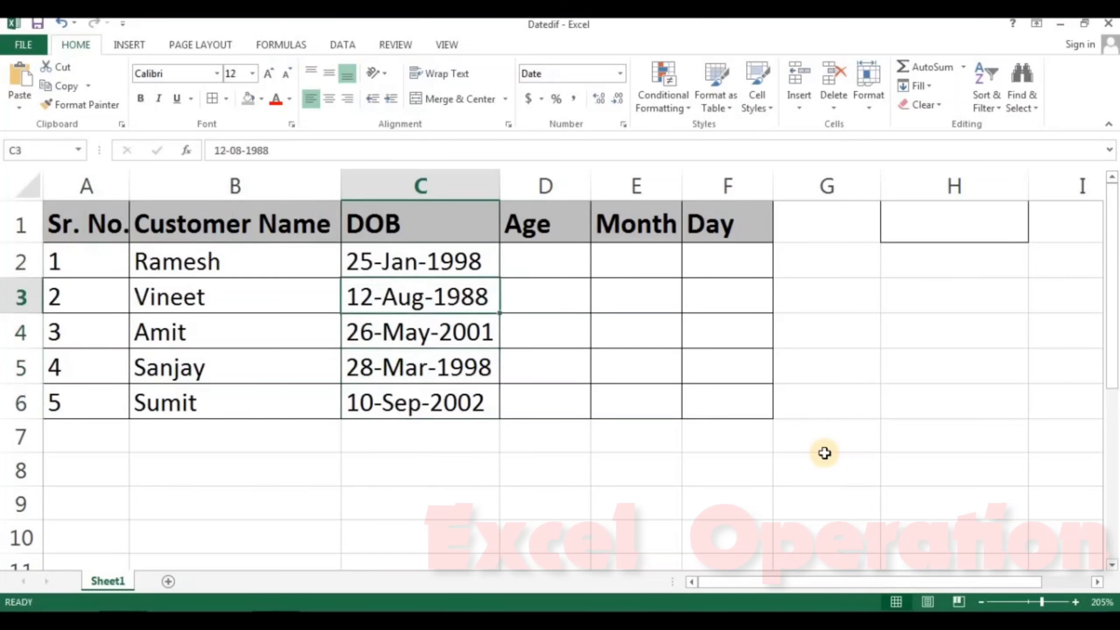
key(Right)
key(Up)
key(Right)
key(Right)
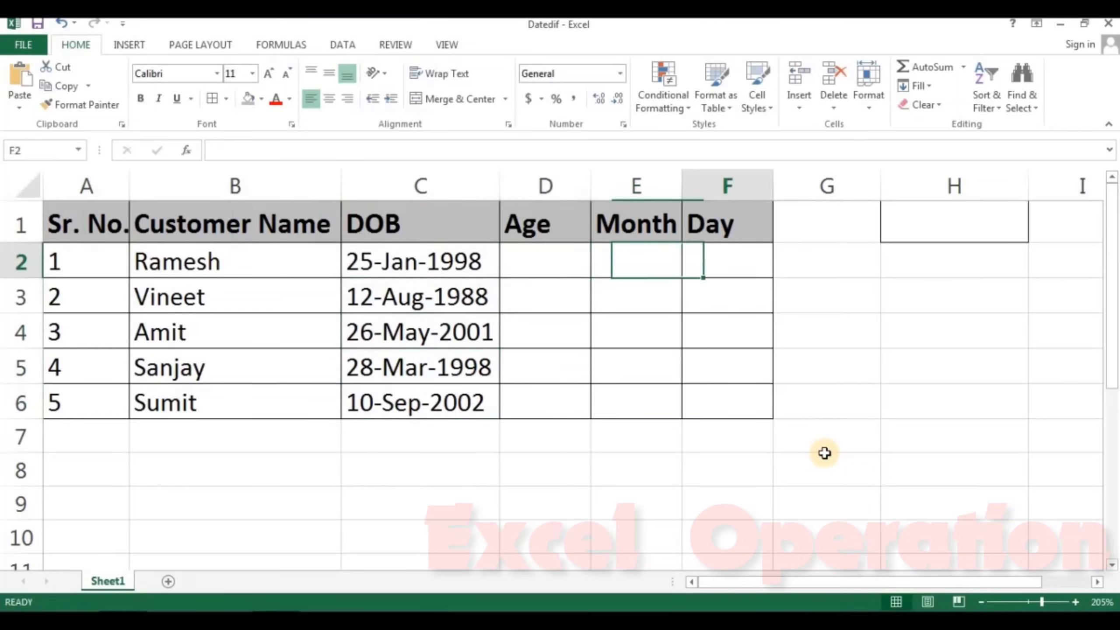
key(Left)
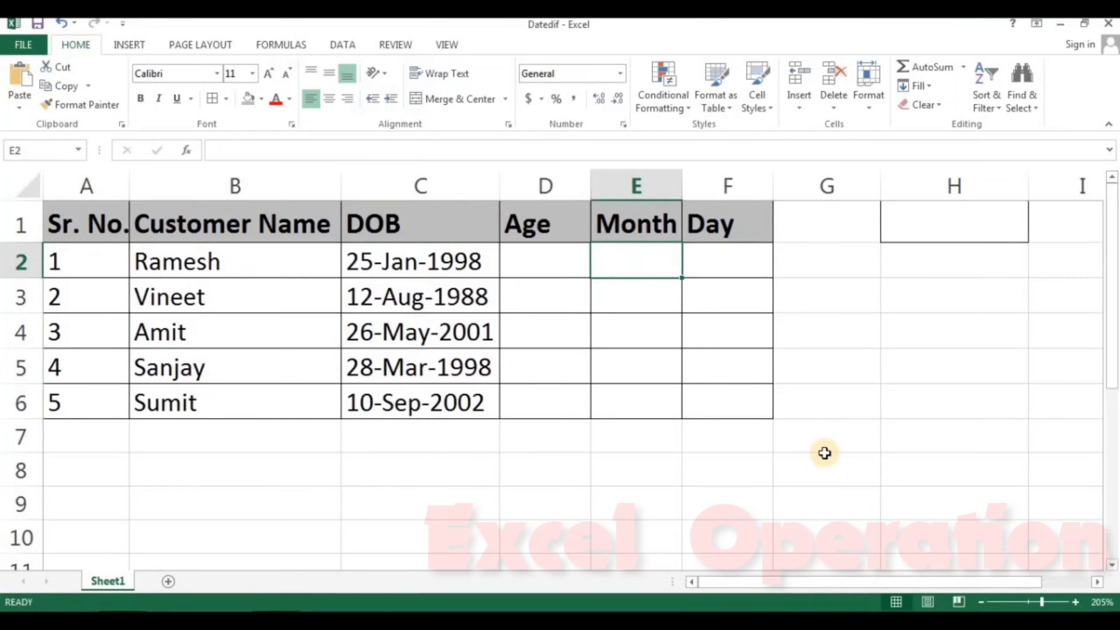
key(Left)
key(Left)
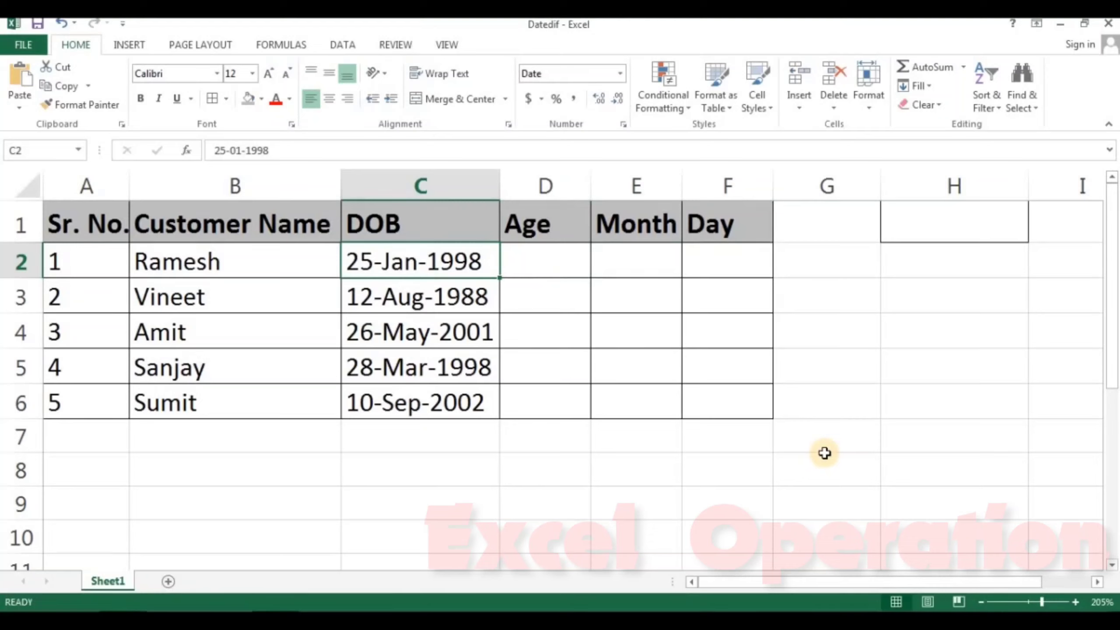
key(Right)
key(Right)
key(Right)
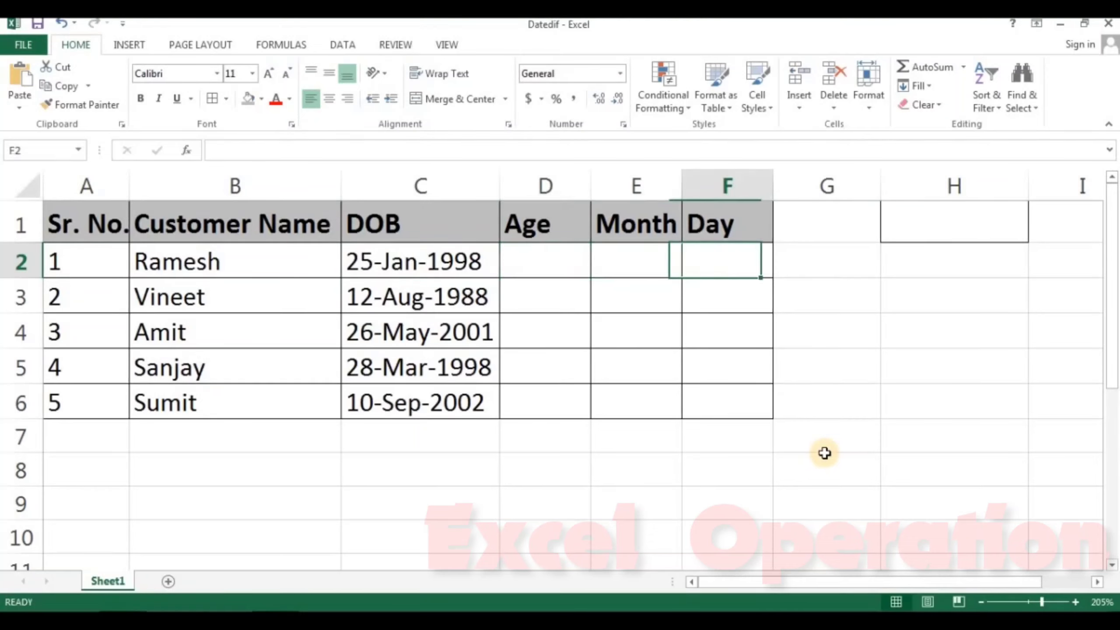
key(Left)
key(Left)
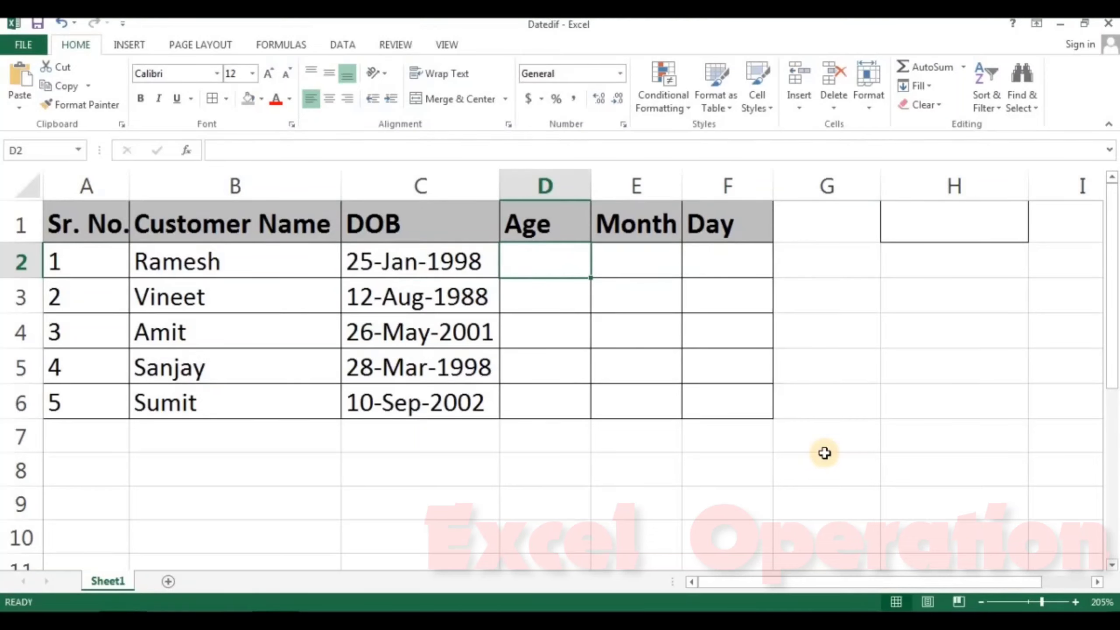
Clear the mistaken =sum entry and type =DATEDIF(C2,TODAY(),"Y") in D2
text(=)
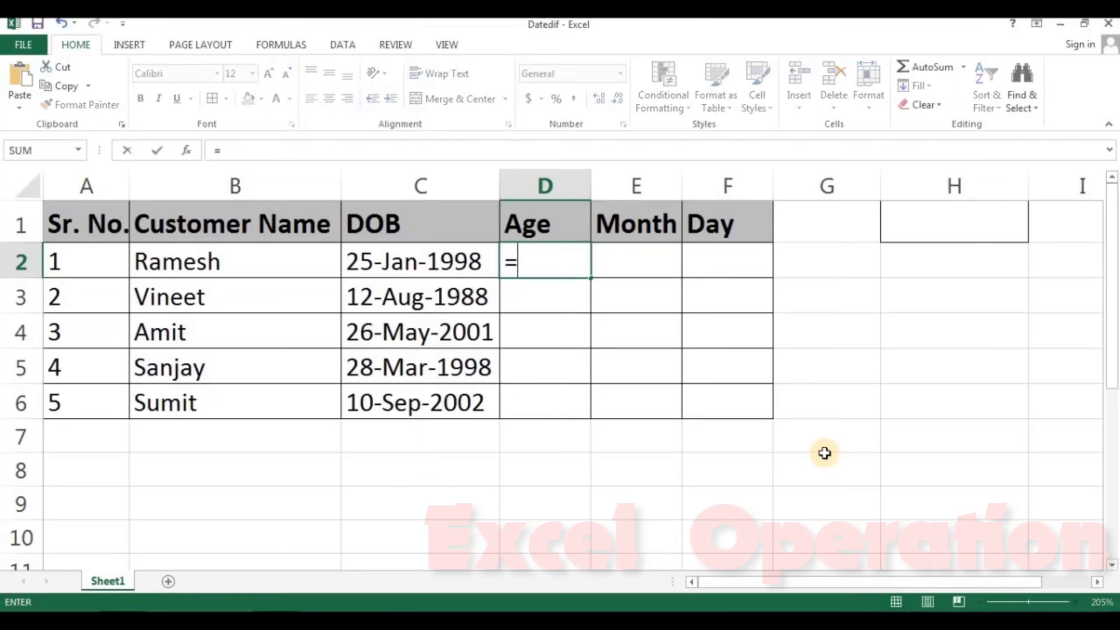
text(s)
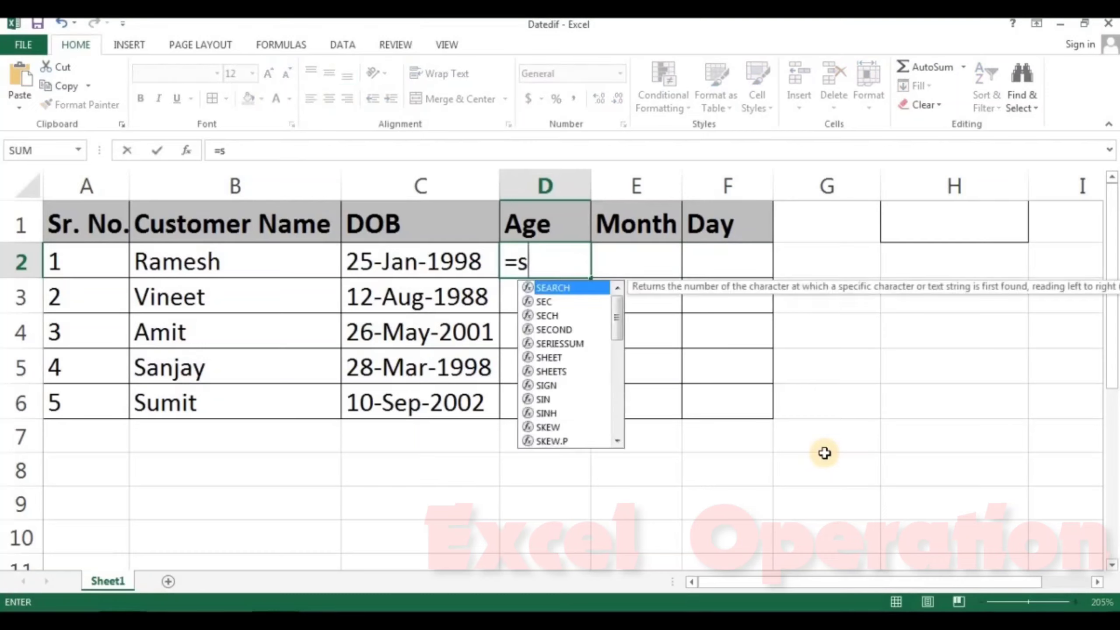
text(um)
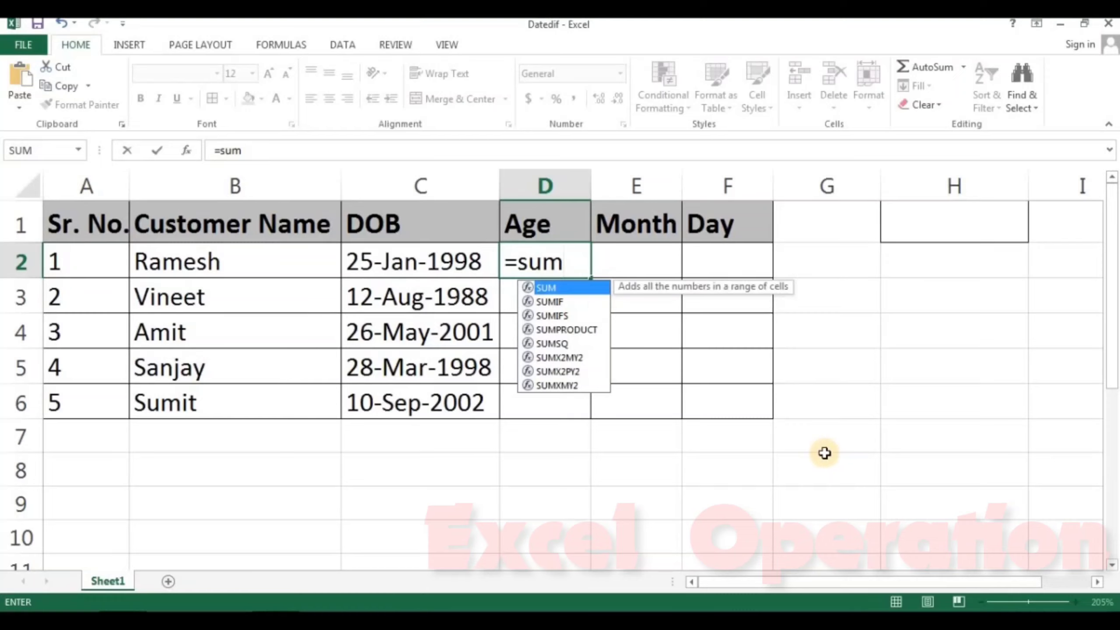
key(BackSpace)
key(BackSpace)
key(BackSpace)
key(BackSpace)
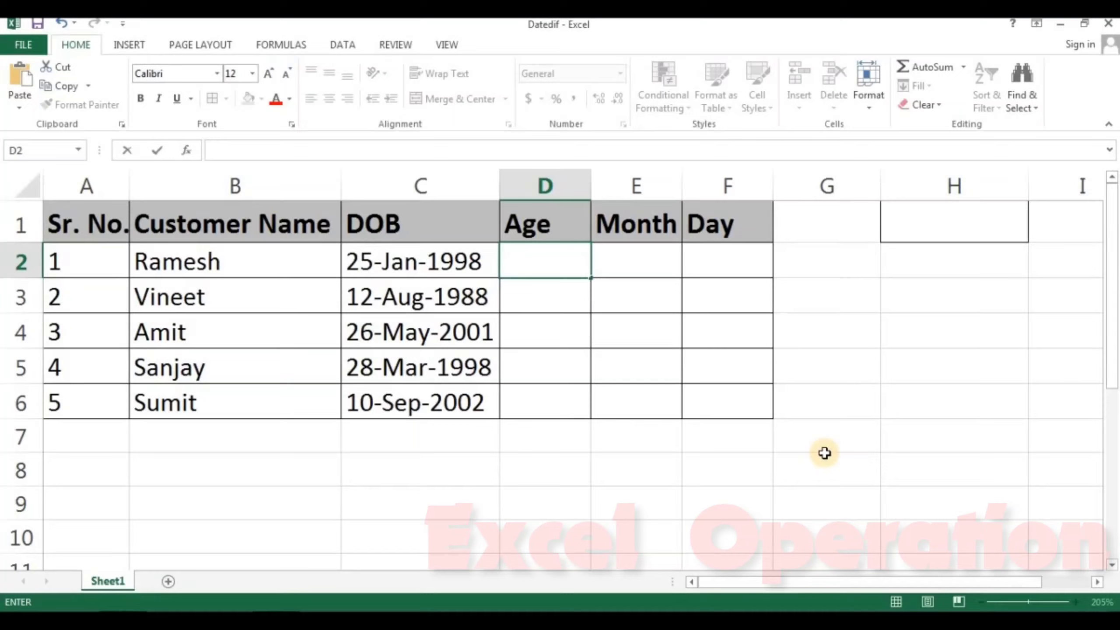
text(=)
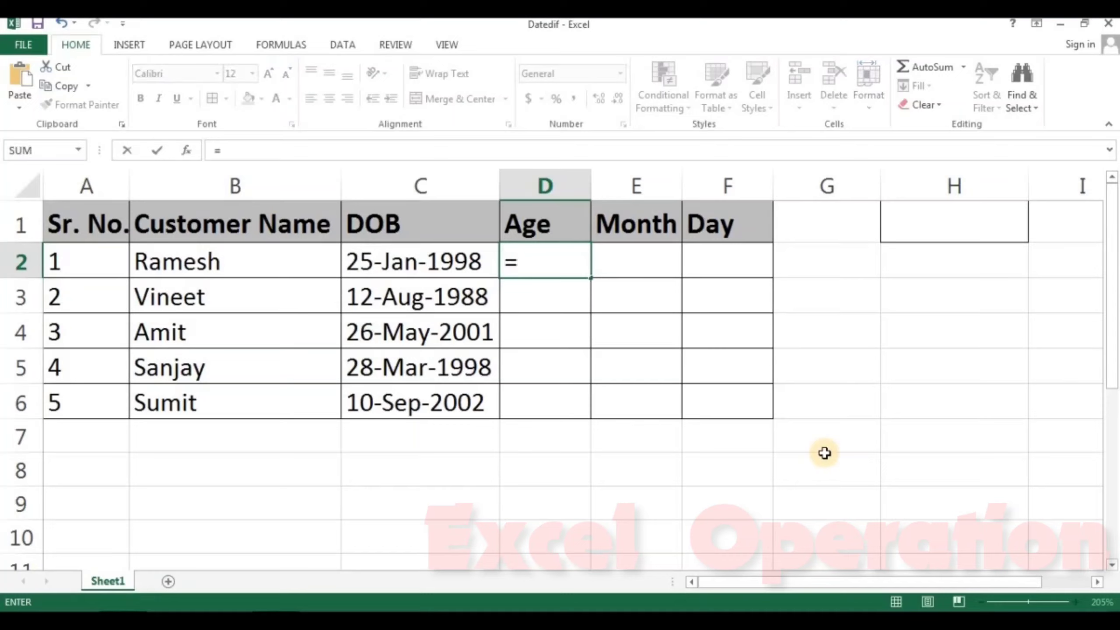
text(dat)
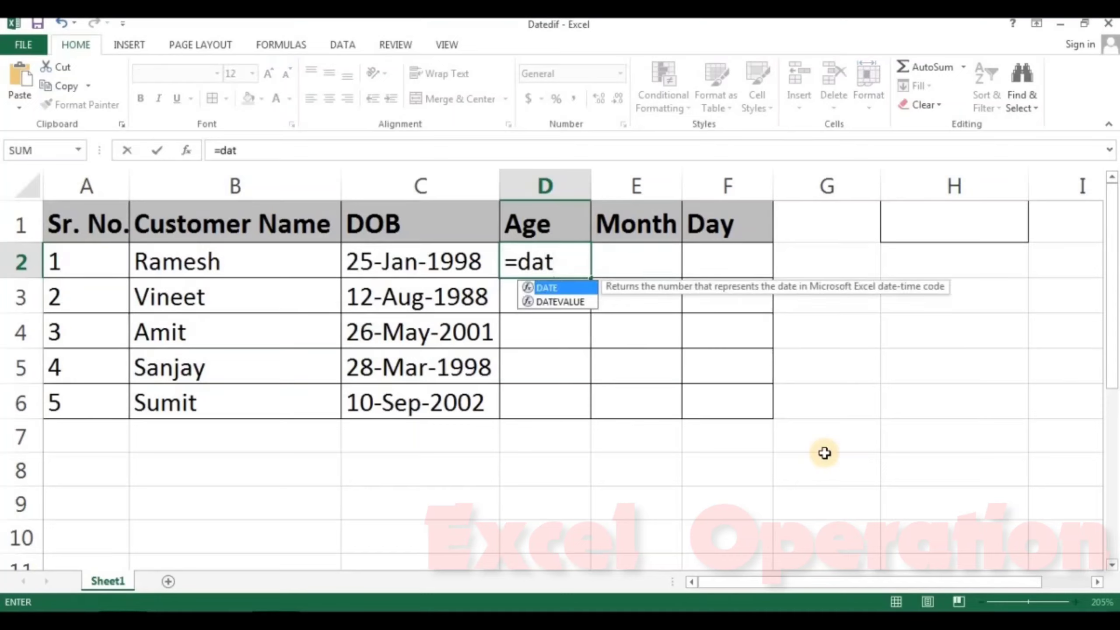
text(e)
text(d)
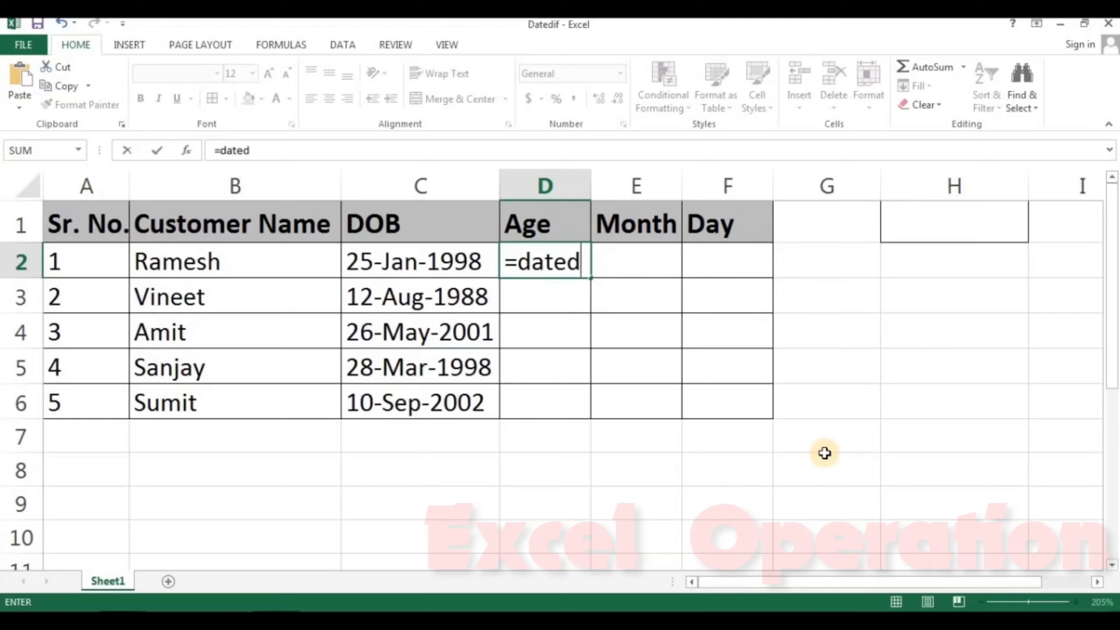
text(if)
text(()
key(Left)
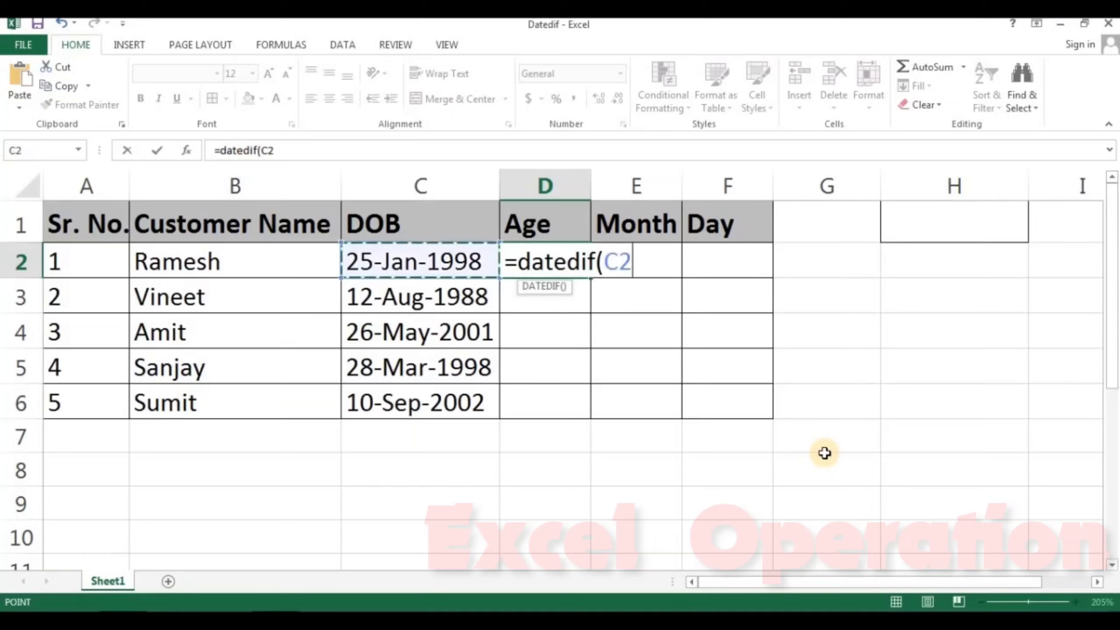
text(,)
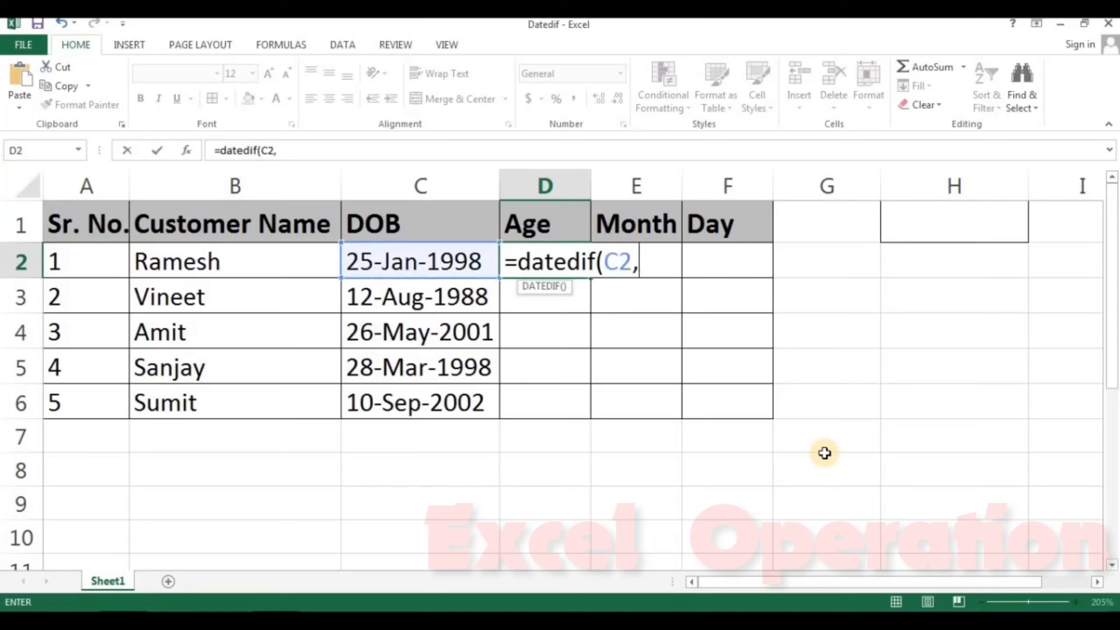
text(tod)
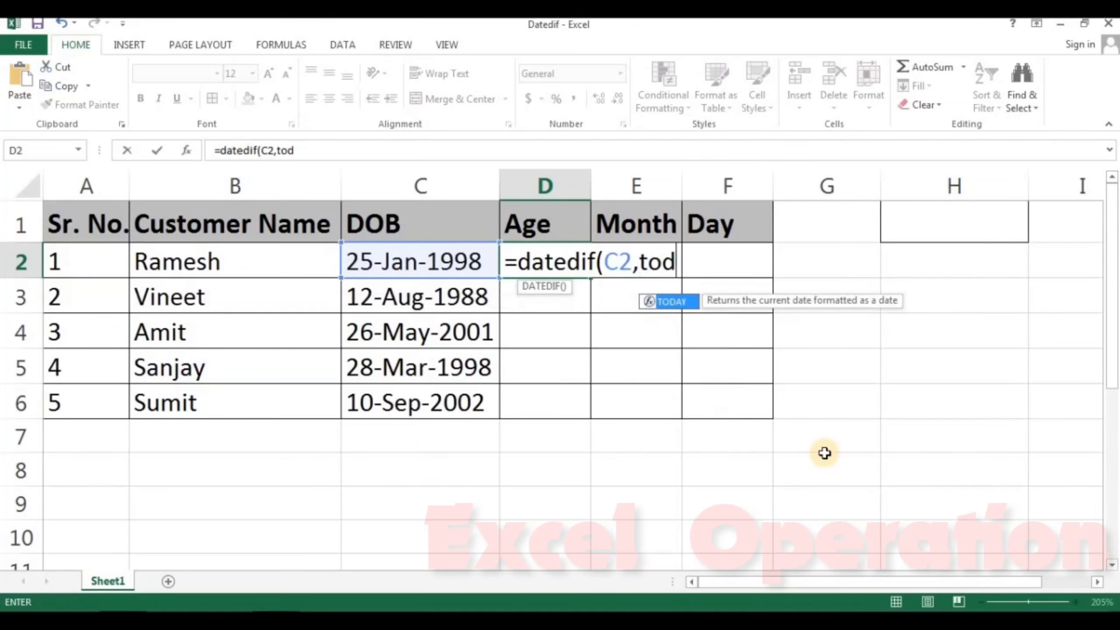
text(ay)
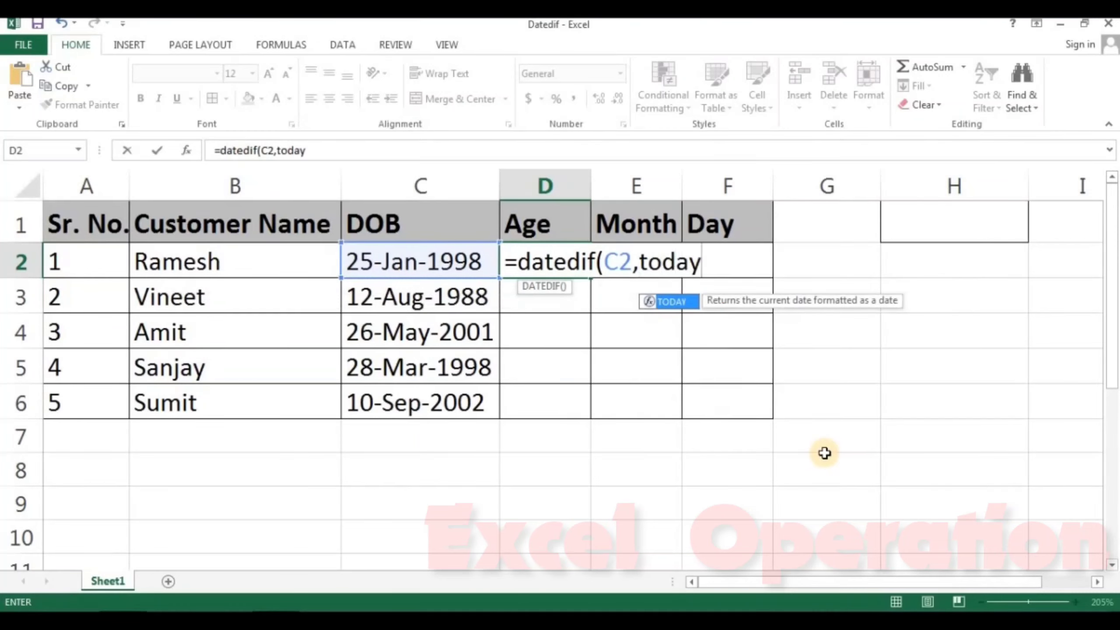
text(())
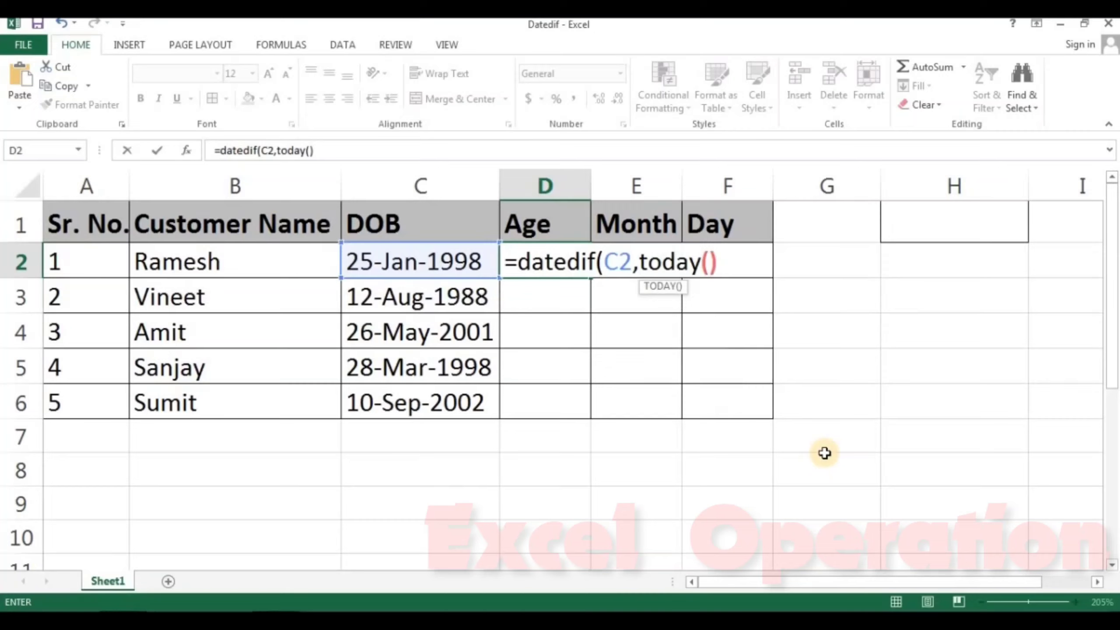
text(,)
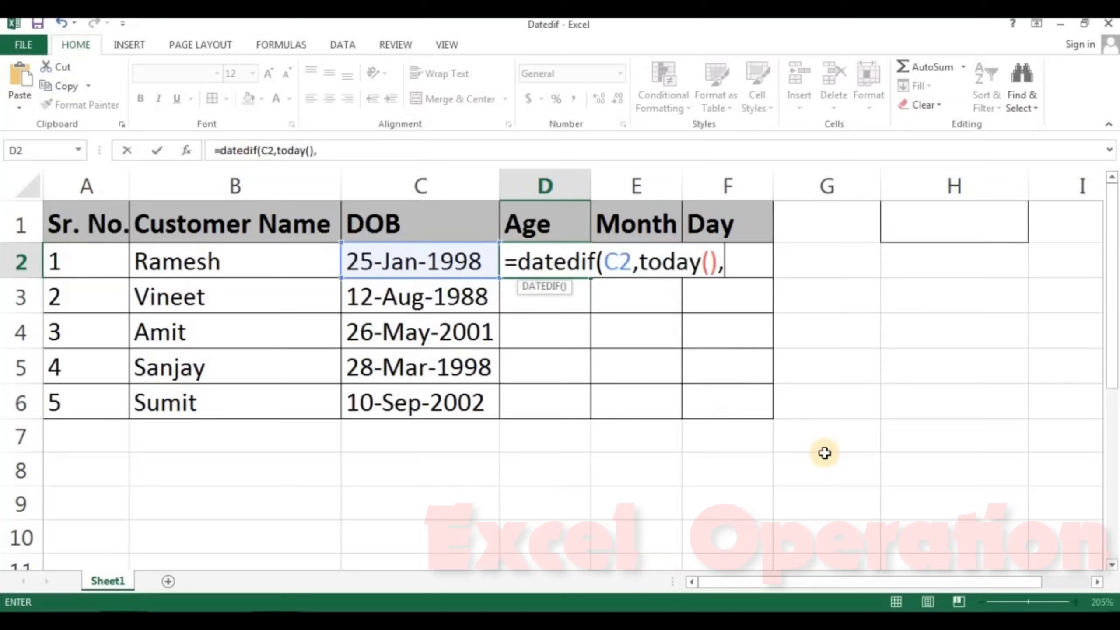
text(")
text(Y")
text())
key(Return)
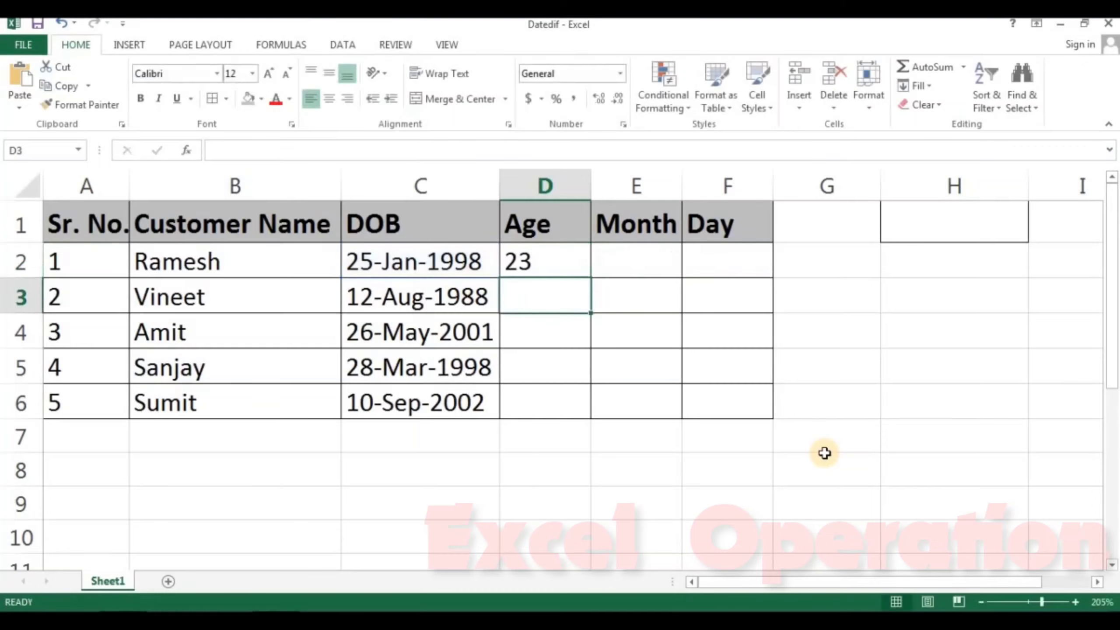
key(Up)
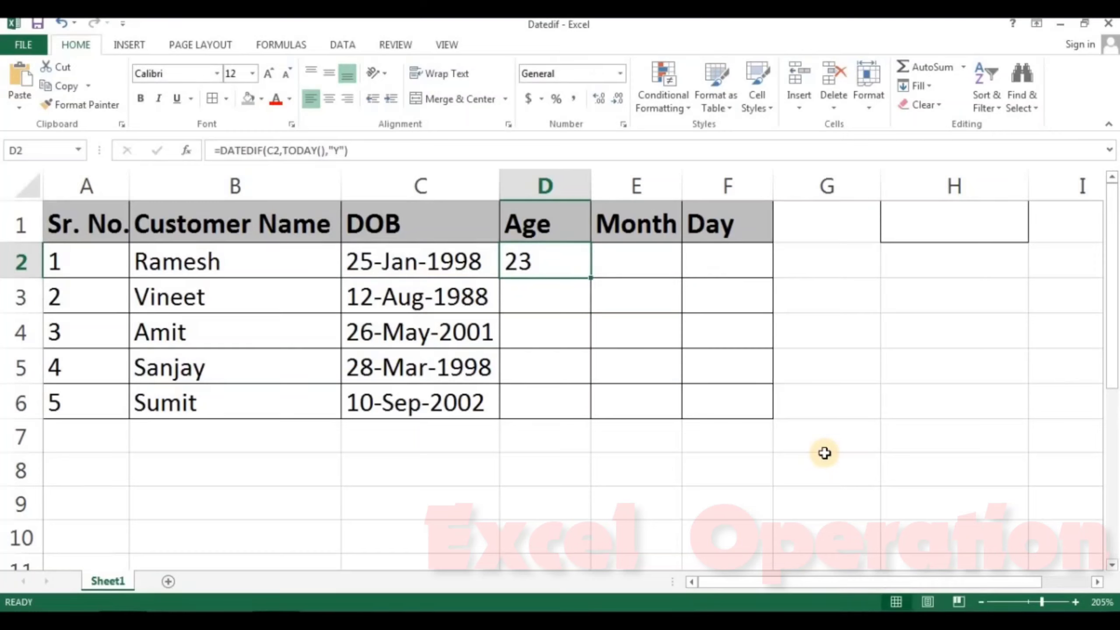
key(shift+Down)
key(shift+Down)
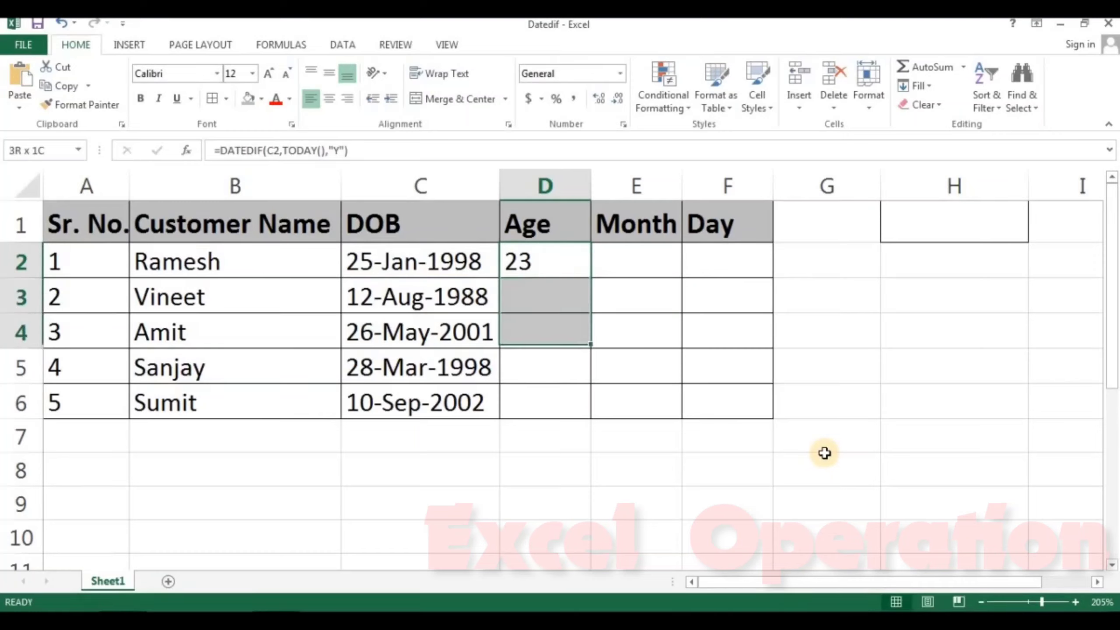
key(shift+Down)
key(shift+Down)
key(ctrl+d)
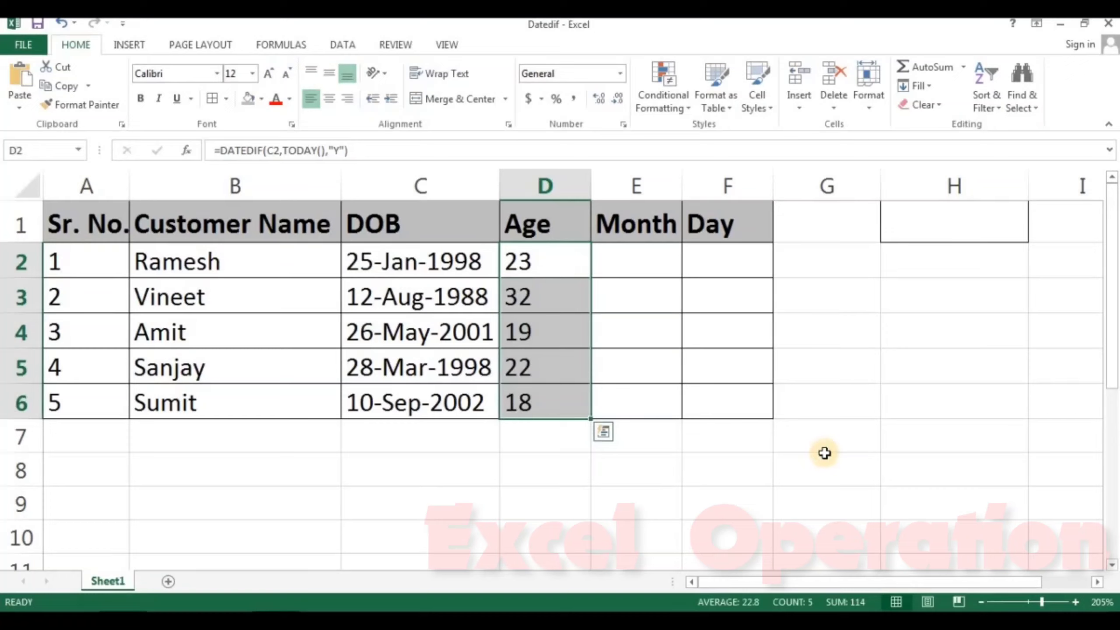
key(Up)
key(Down)
key(Down)
key(Down)
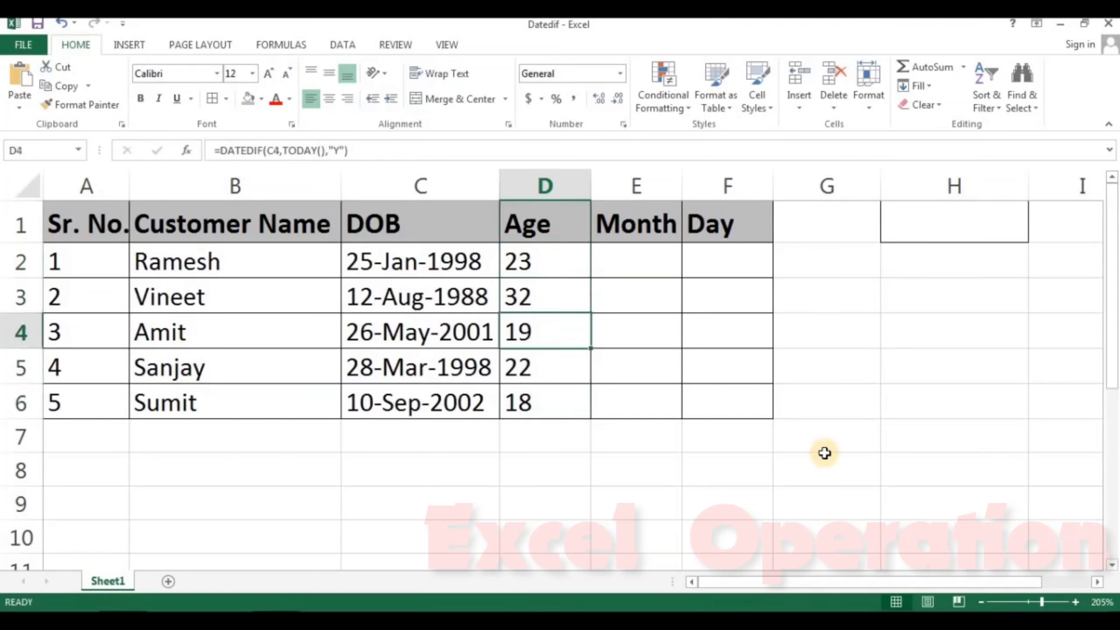
key(Down)
key(Down)
key(Up)
key(Up)
key(Up)
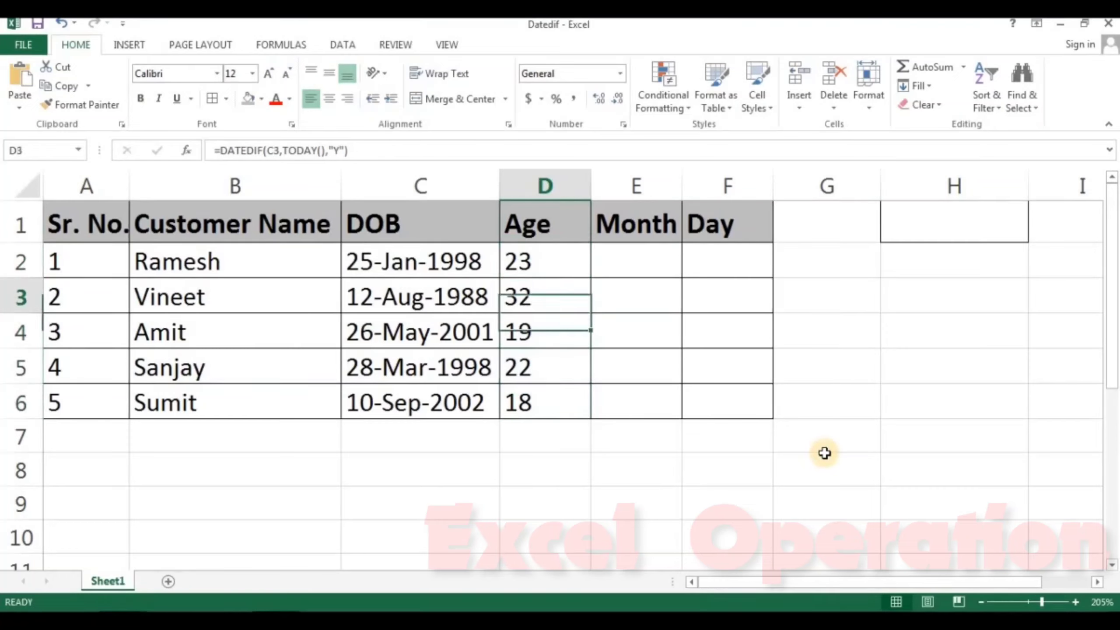
key(Right)
key(Up)
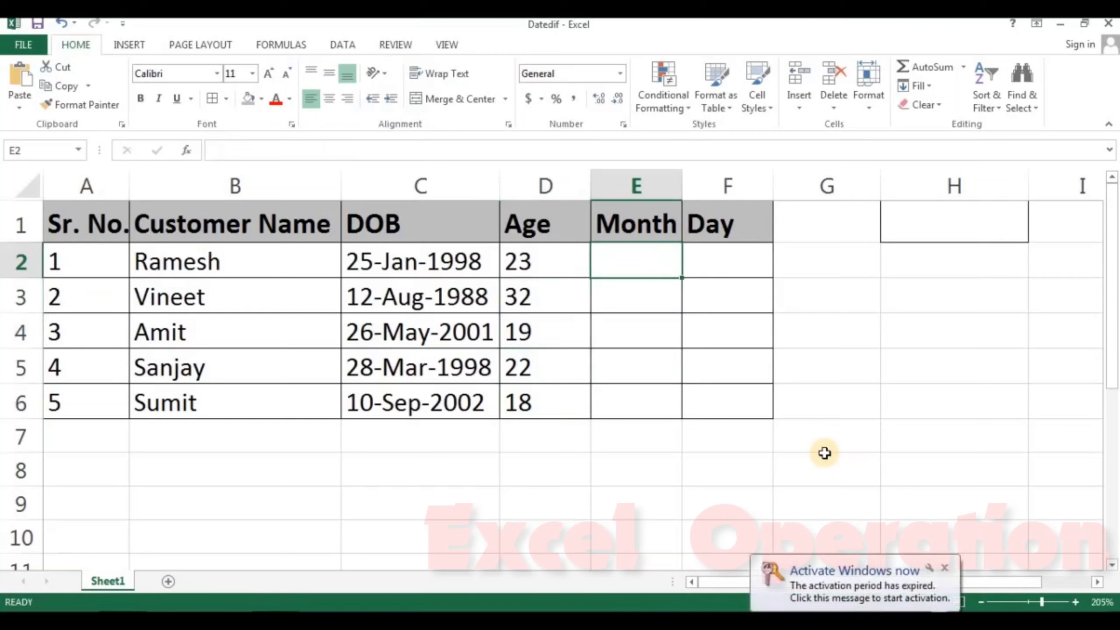
Enter the month formula =DATEDIF(C2,TODAY(),"YM") in E2
text(=)
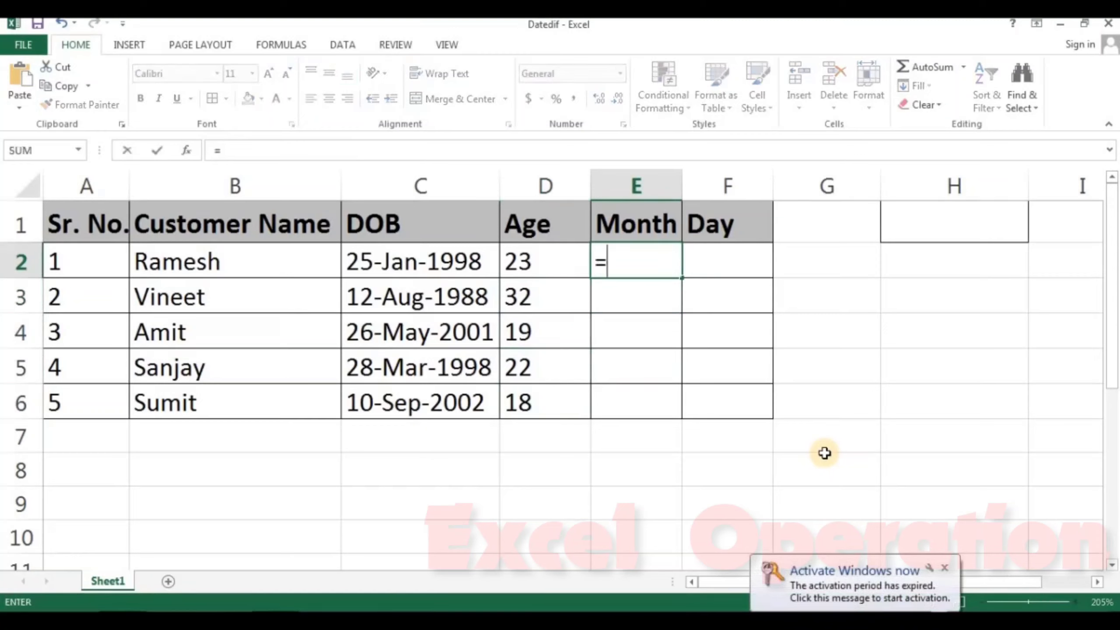
text(d)
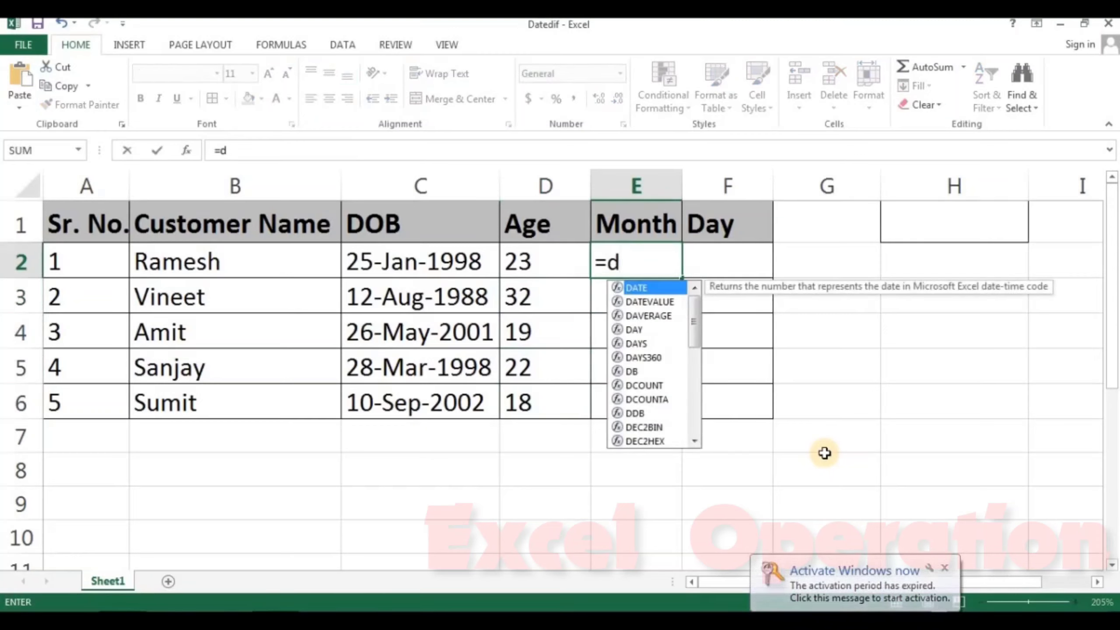
text(atedif)
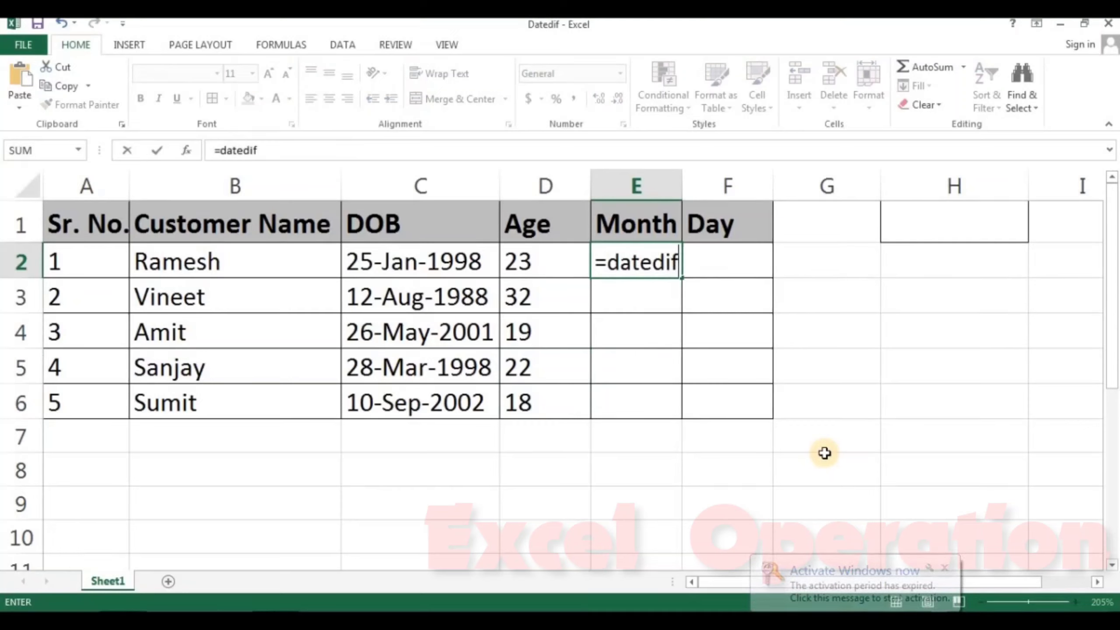
text(()
key(Left)
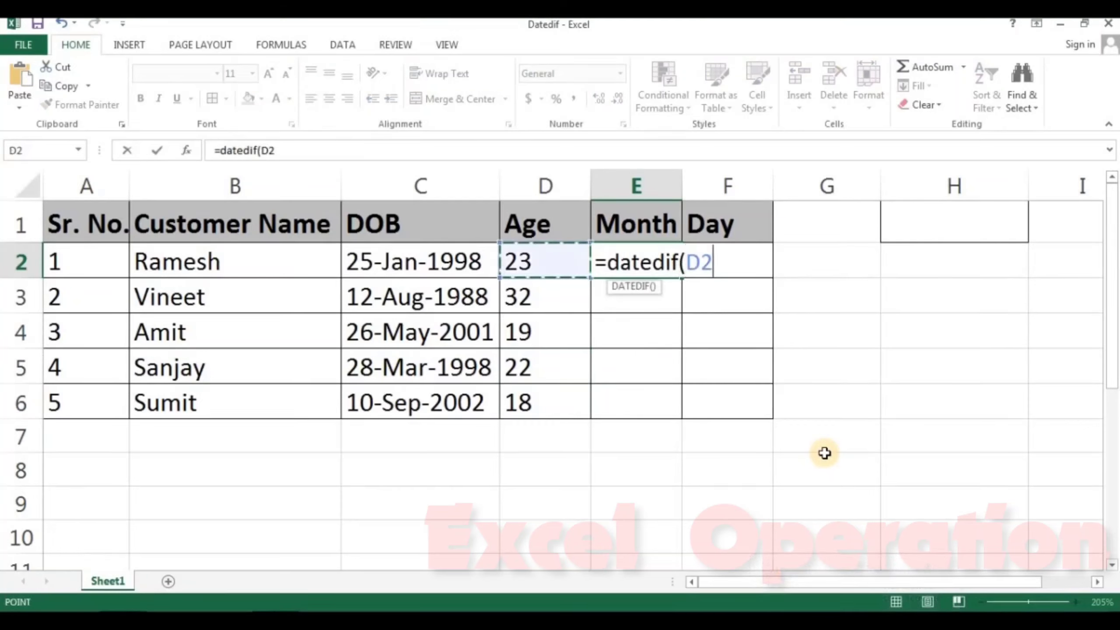
key(Left)
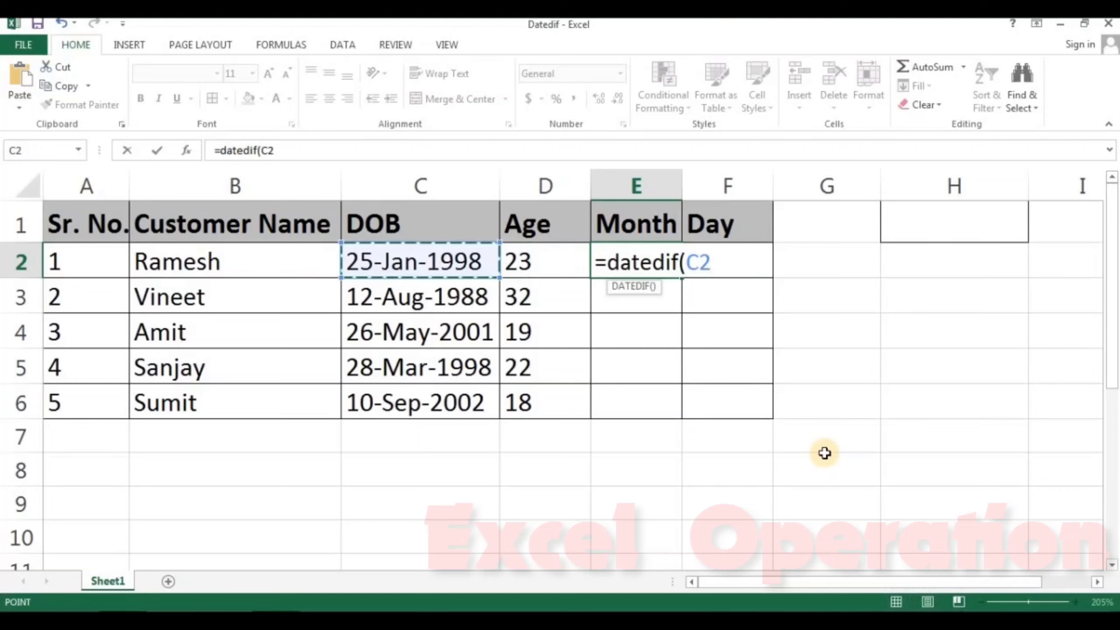
text(,)
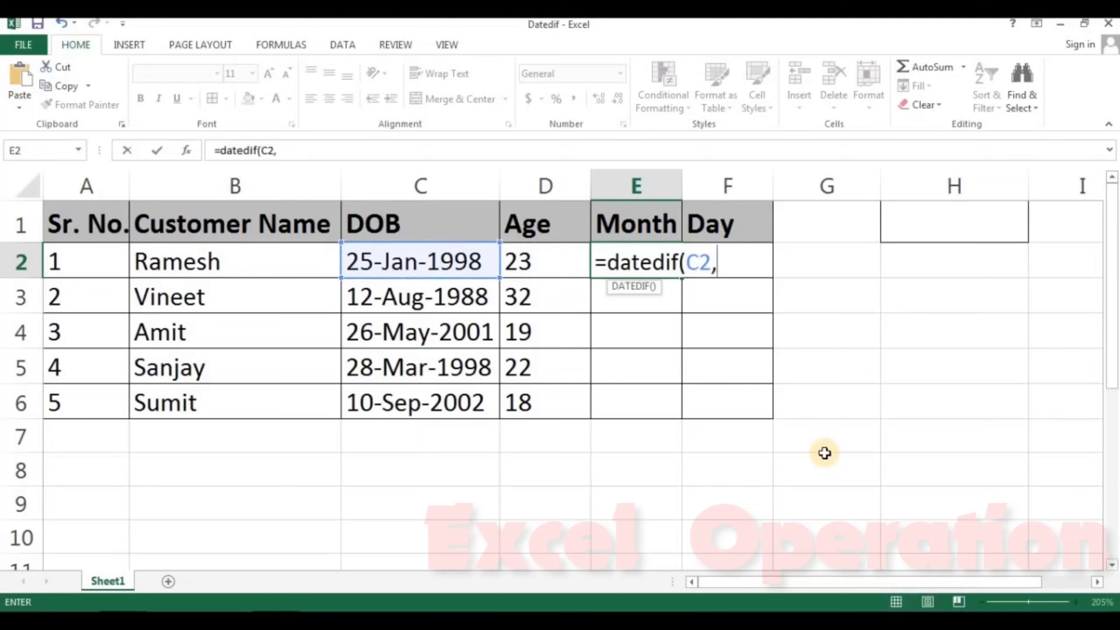
text(tod)
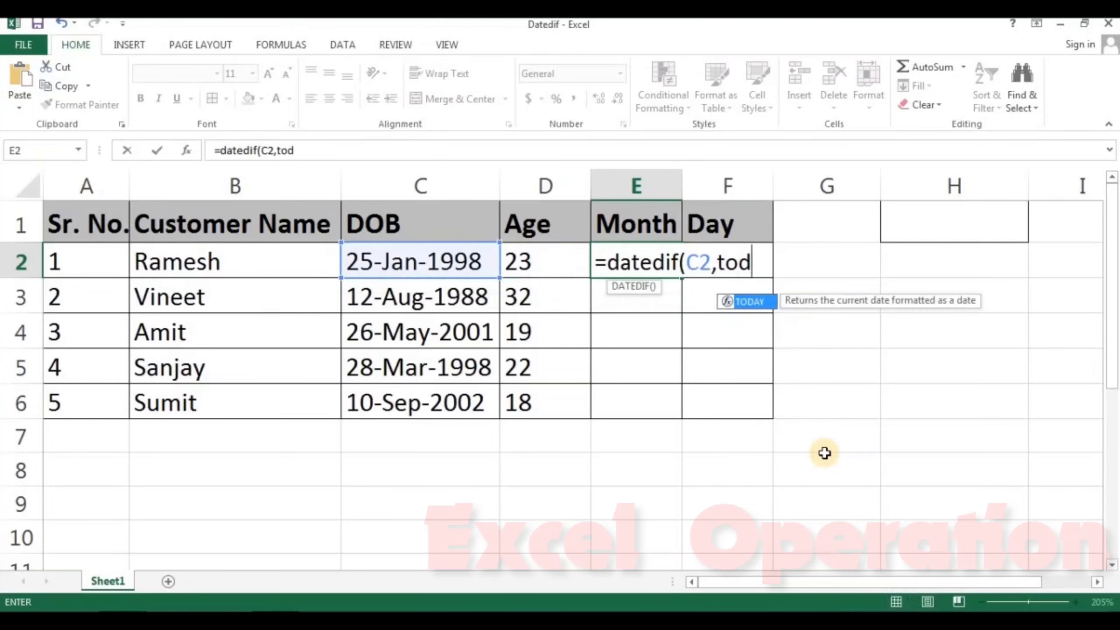
text(ay()
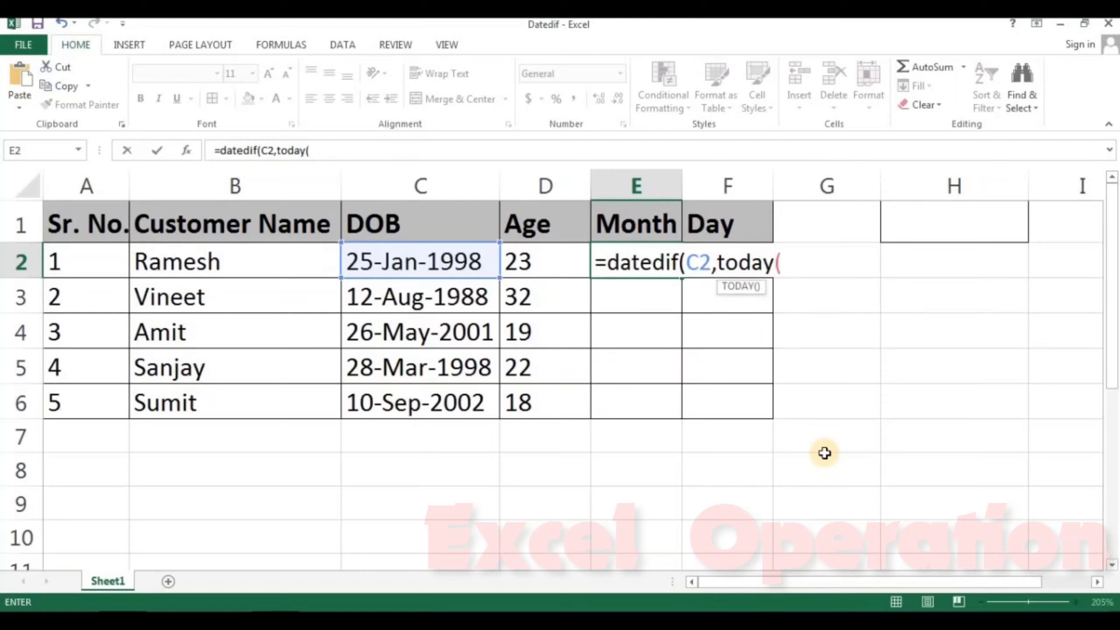
text(),)
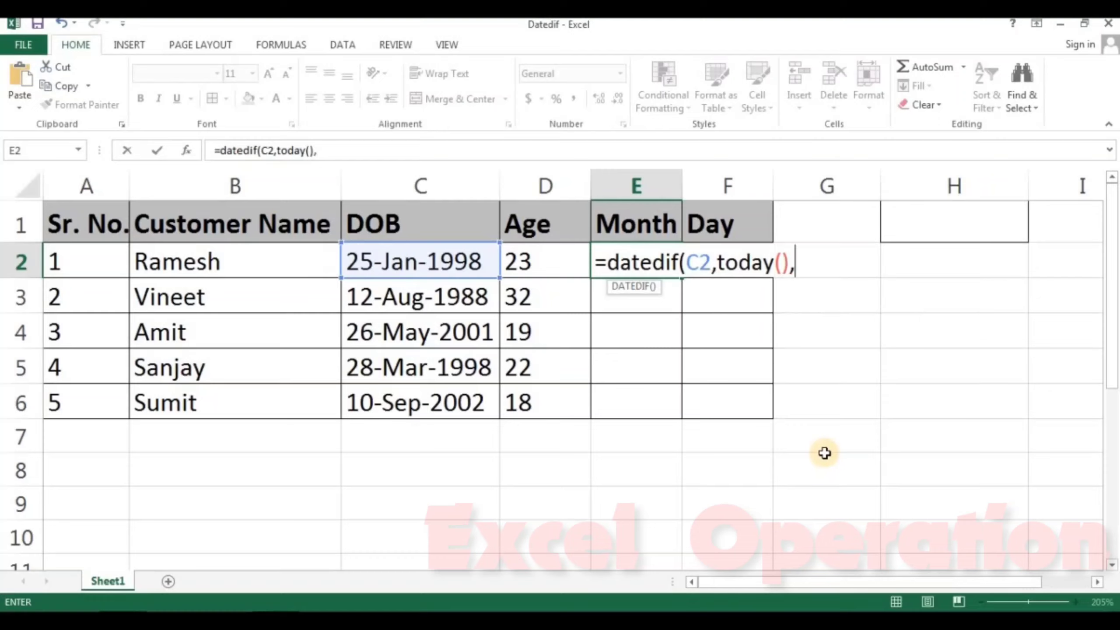
text(")
text(YM)
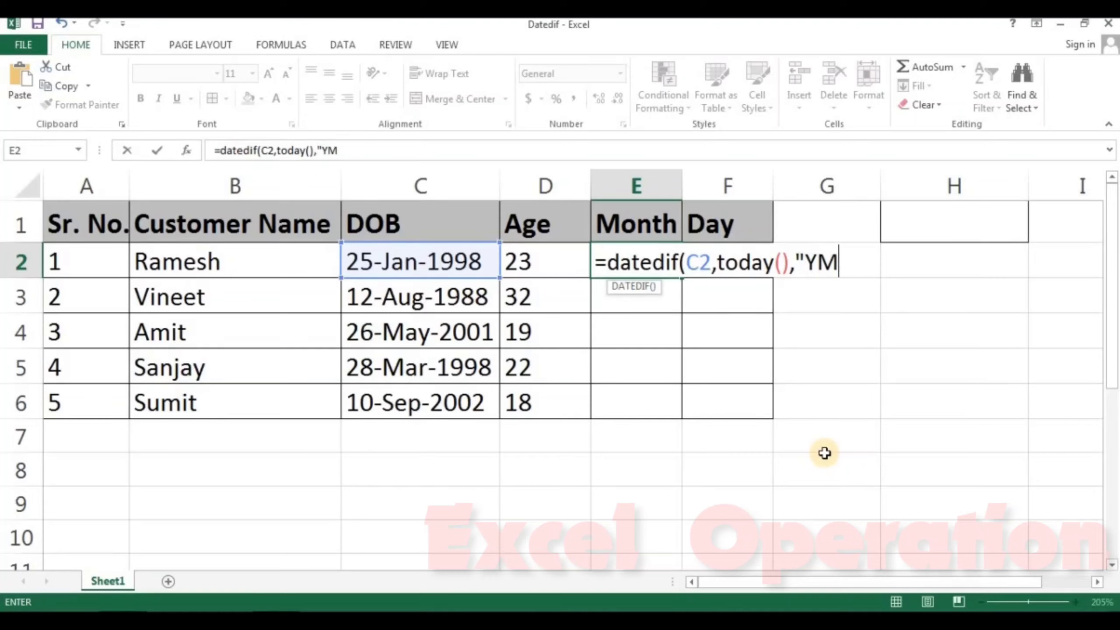
text())
key(Return)
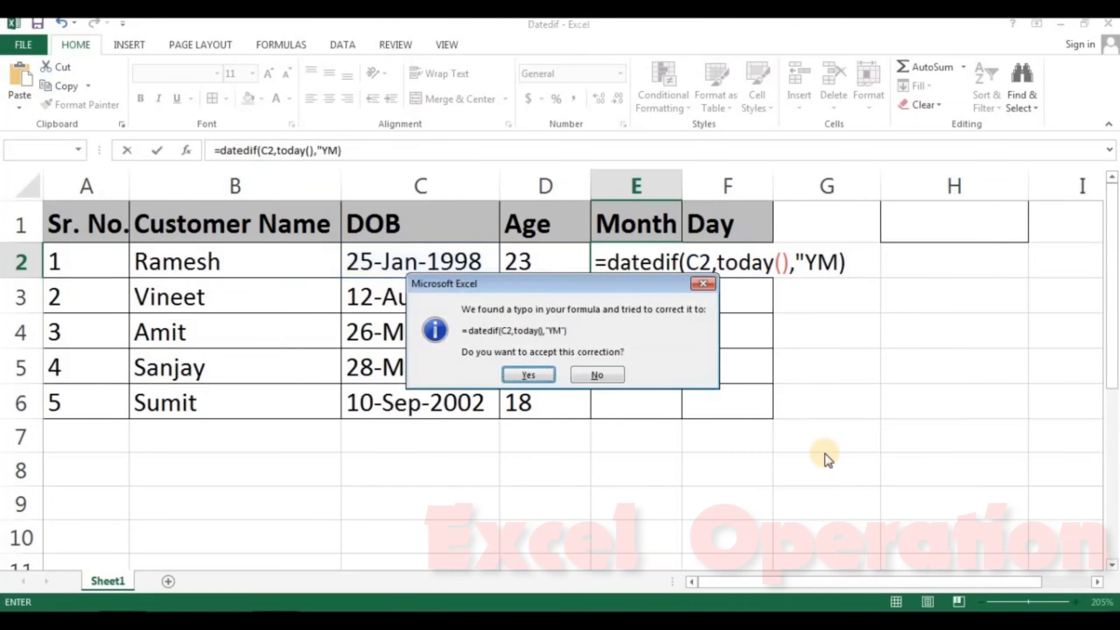
Accept the corrected =DATEDIF(C2,TODAY(),"YM") in E2, showing 0, then select E2:E6
key(Return)
key(Up)
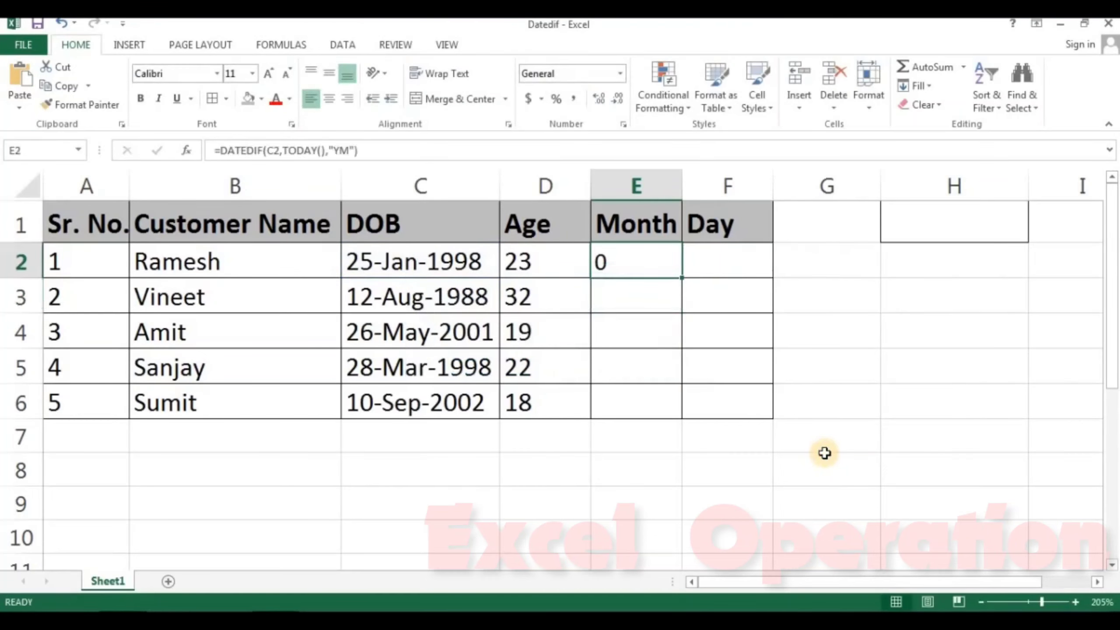
key(F2)
key(Left)
key(Left)
key(Left)
key(Left)
key(Left)
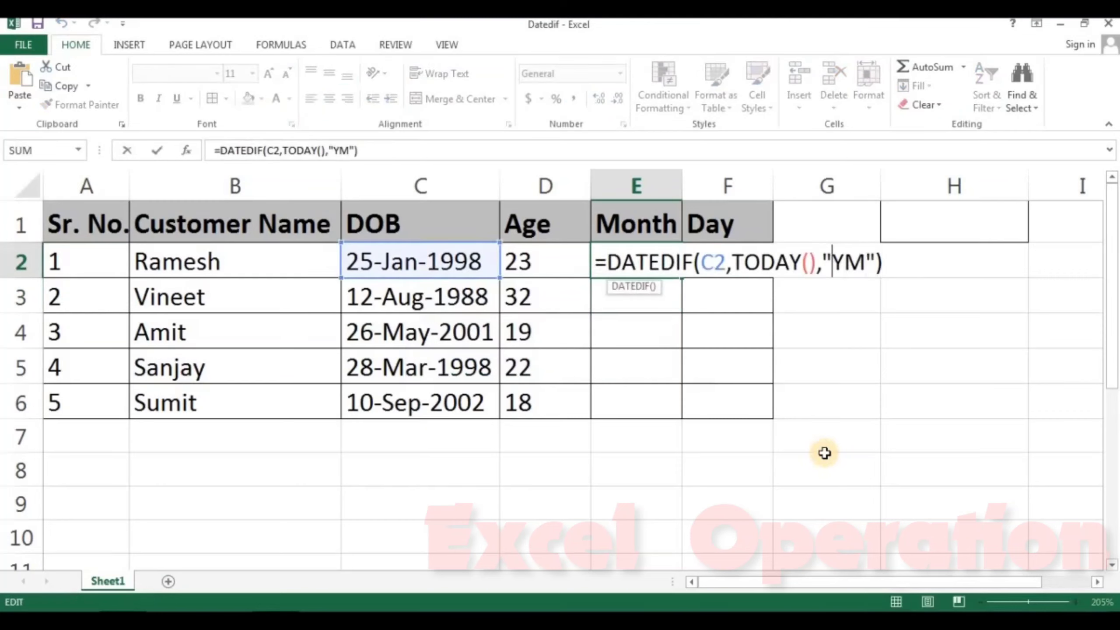
key(Left)
key(Left)
key(Right)
key(Right)
key(Right)
key(Left)
key(Left)
key(Left)
key(Left)
key(Left)
key(Left)
key(Left)
key(Left)
key(Left)
key(Return)
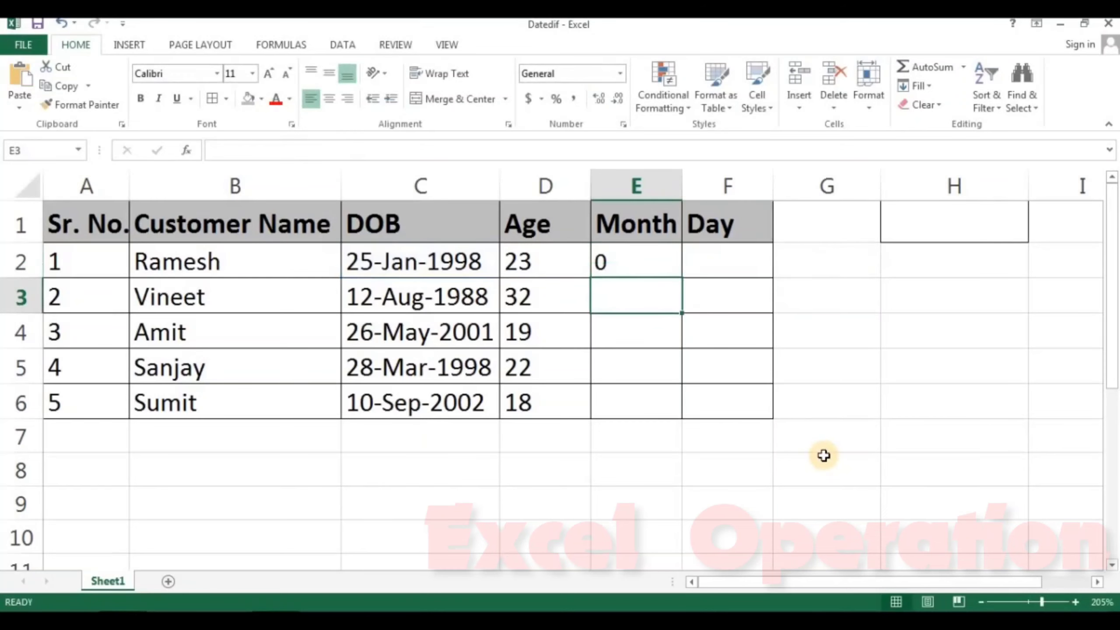
key(Up)
key(shift+Down)
key(shift+Down)
key(shift+Down)
key(shift+Down)
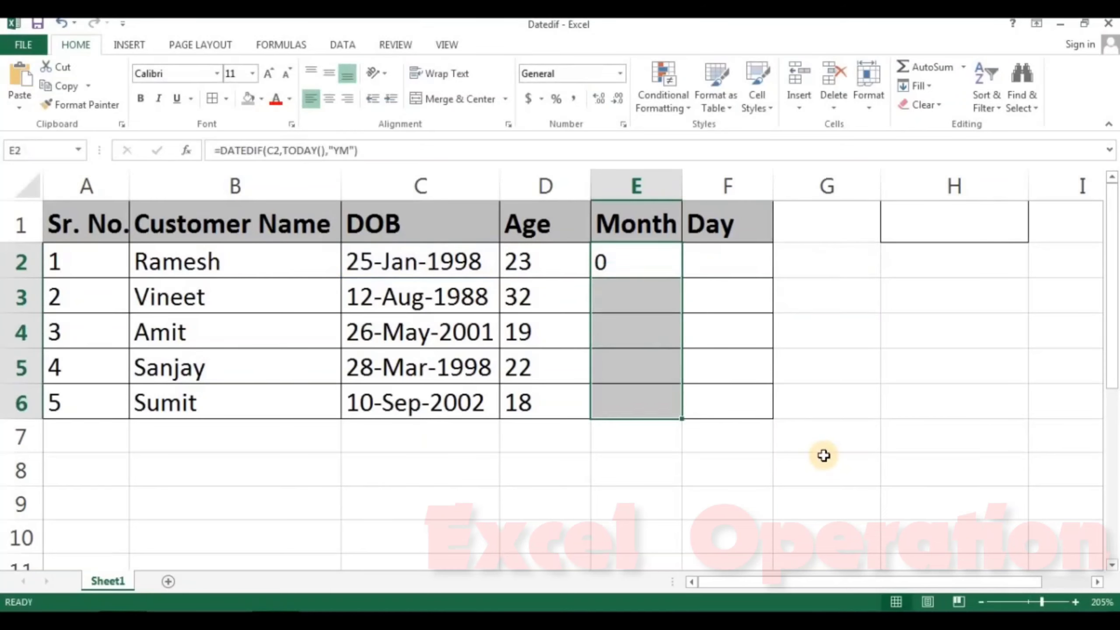
Fill the Month formula down E2:E6, giving 0, 5, 8, 10 and 4
key(ctrl+d)
key(Up)
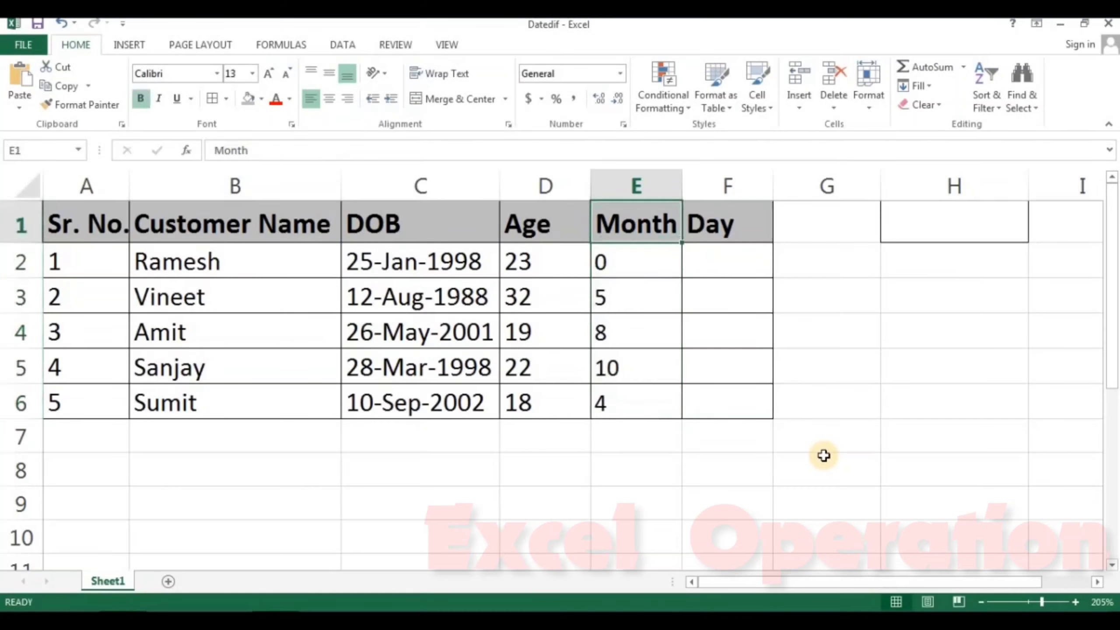
key(Down)
key(Down)
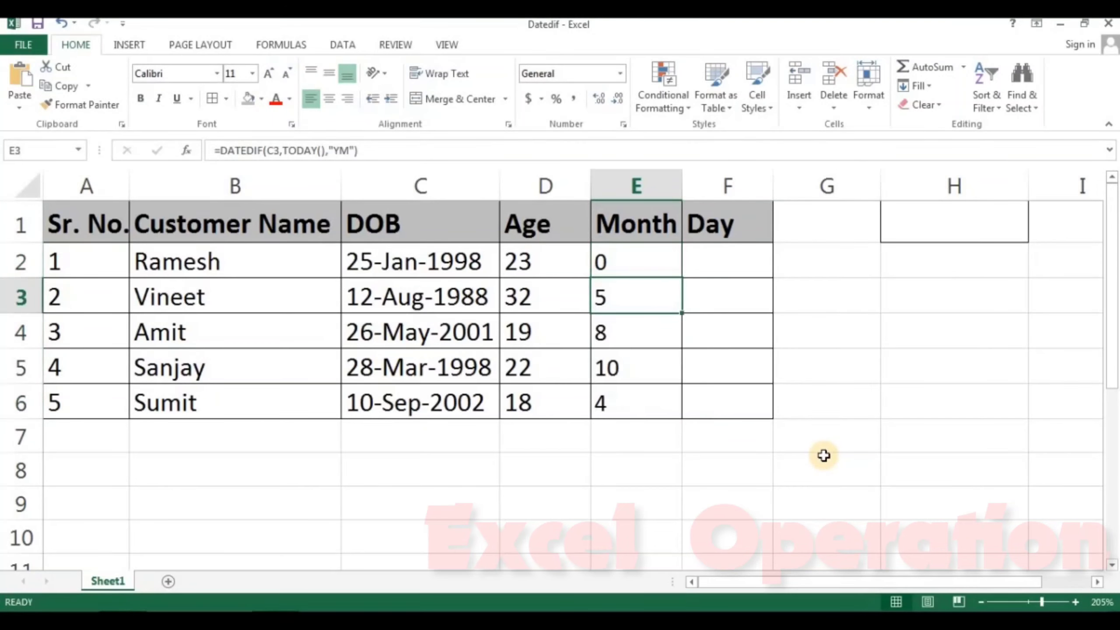
key(Up)
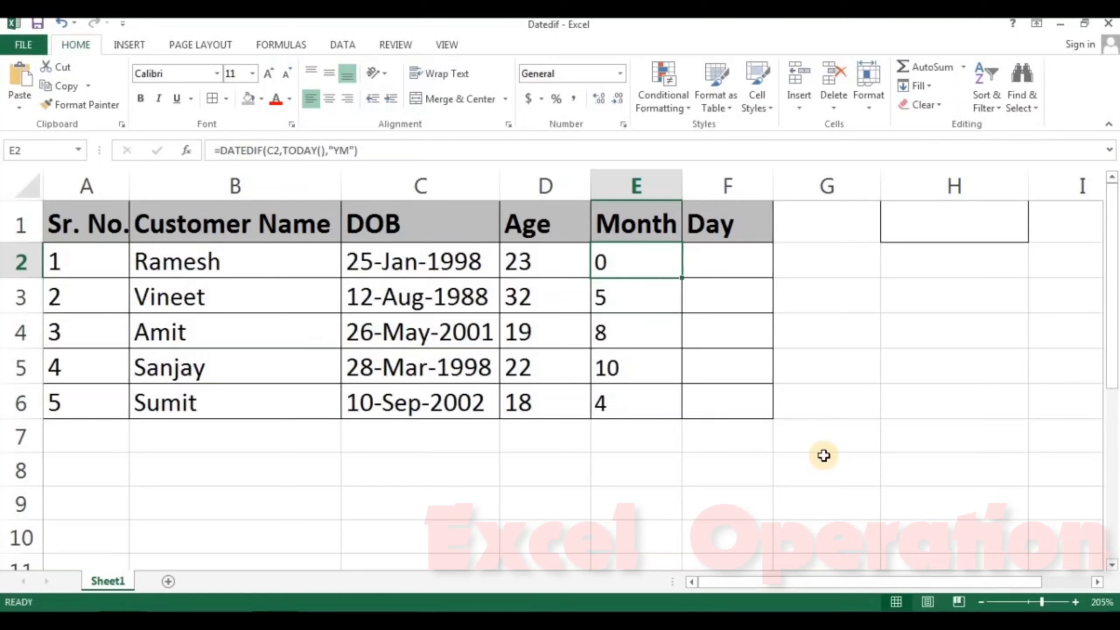
Compare the DOB dates in C2:C3 with their Month results, ending at F2
key(Left)
key(Left)
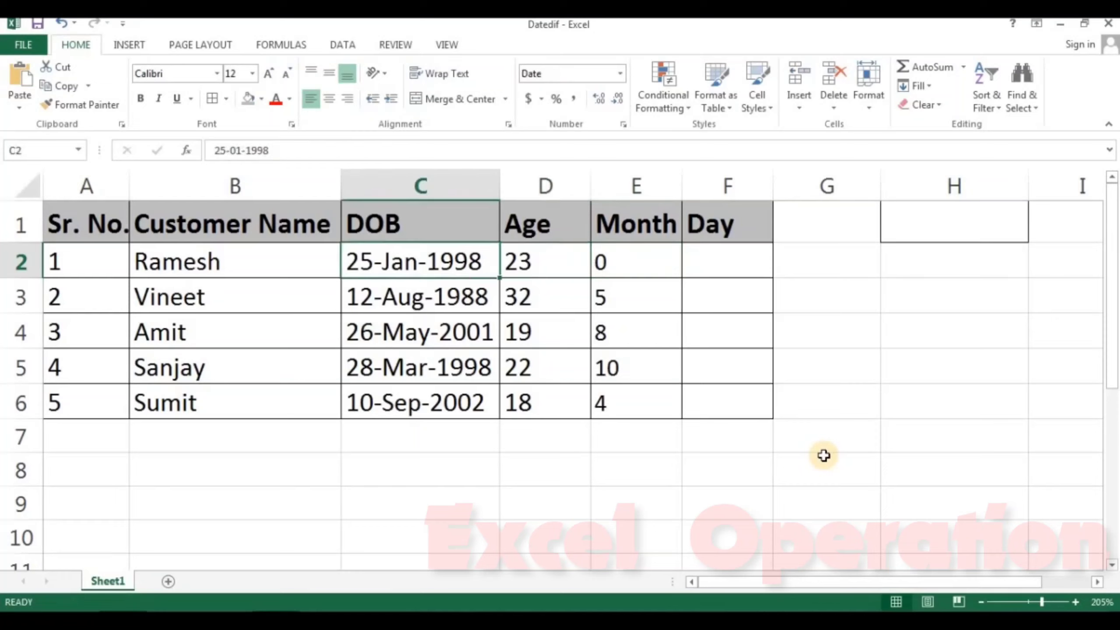
key(Right)
key(Right)
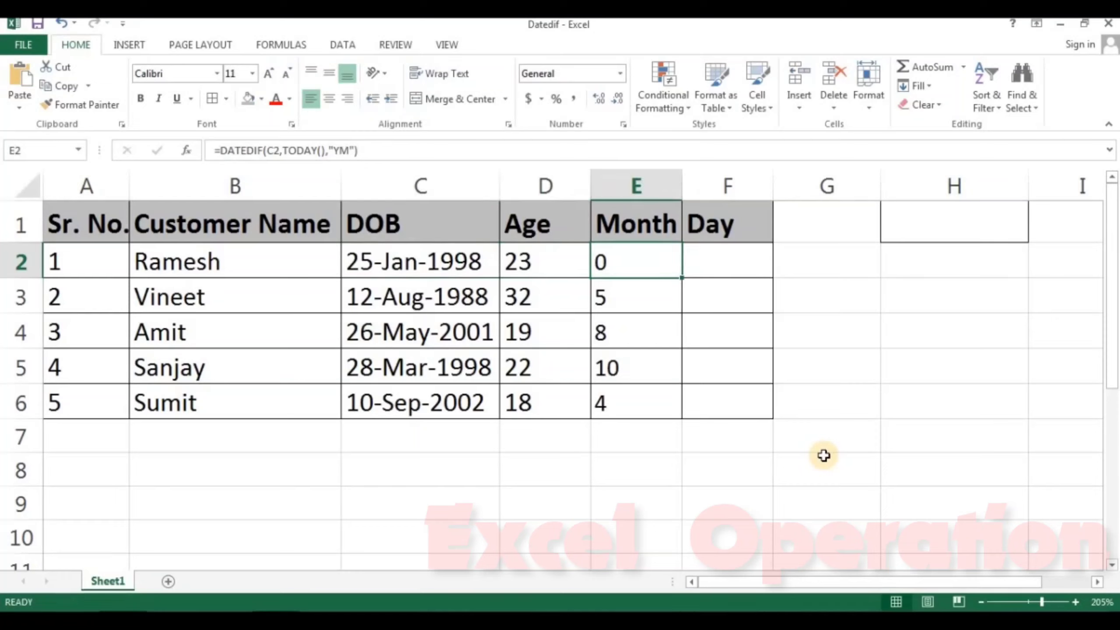
key(Down)
key(Left)
key(Left)
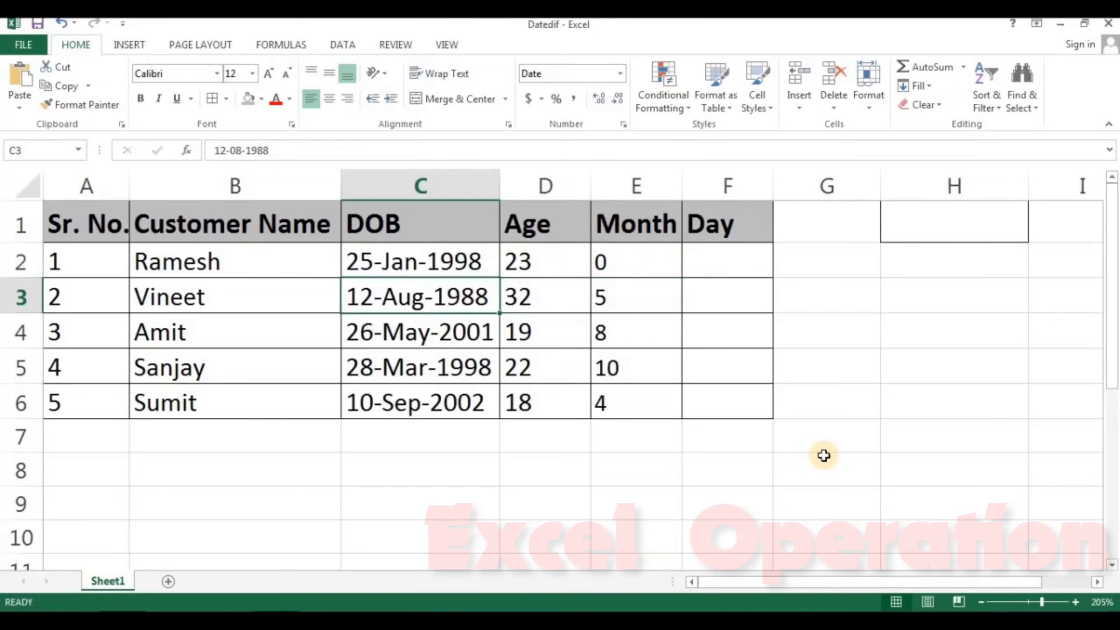
key(Right)
key(Right)
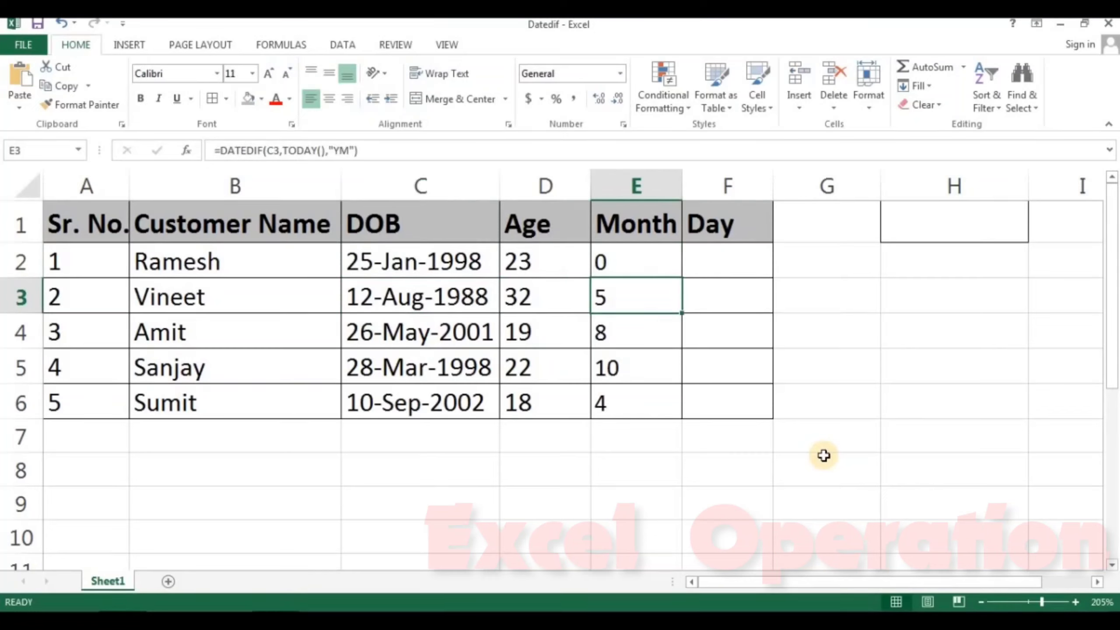
key(Right)
key(Up)
key(Left)
key(Down)
key(Up)
key(Right)
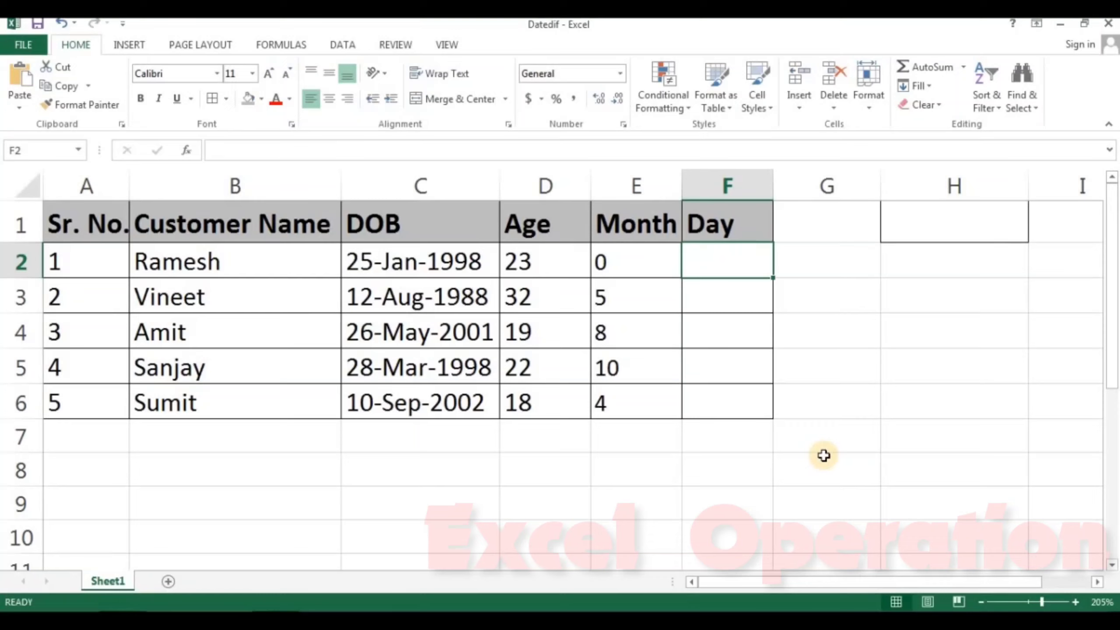
Enter =DATEDIF(C2,TODAY(),"MD") in F2 to get 15 days, then select down the Day column
text(=dat)
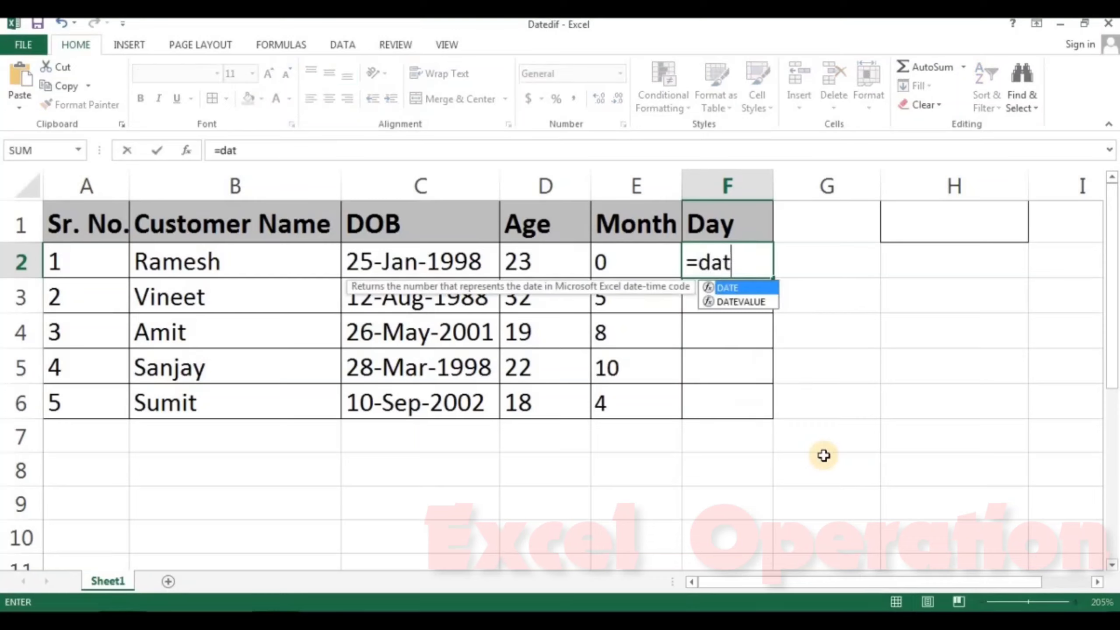
text(edif)
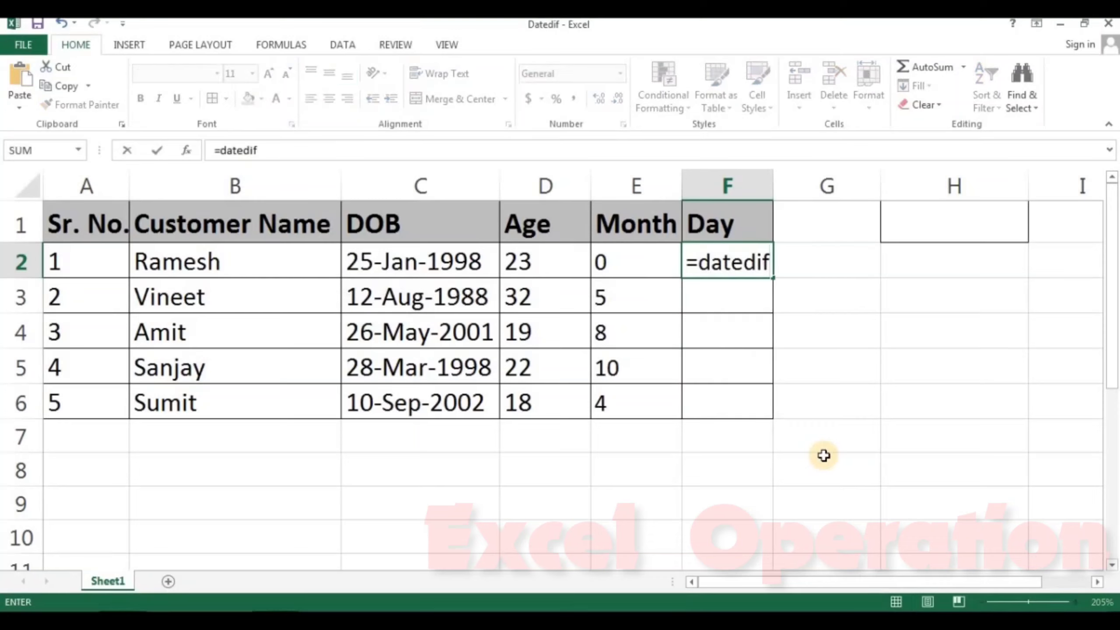
text(()
key(Left)
key(Left)
key(Left)
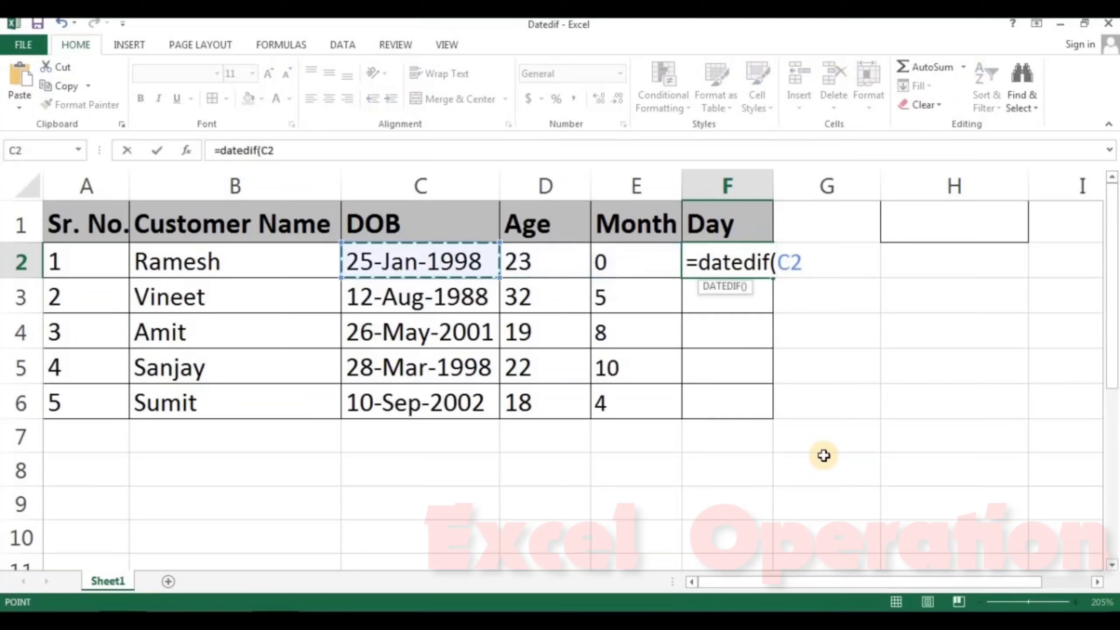
text(,)
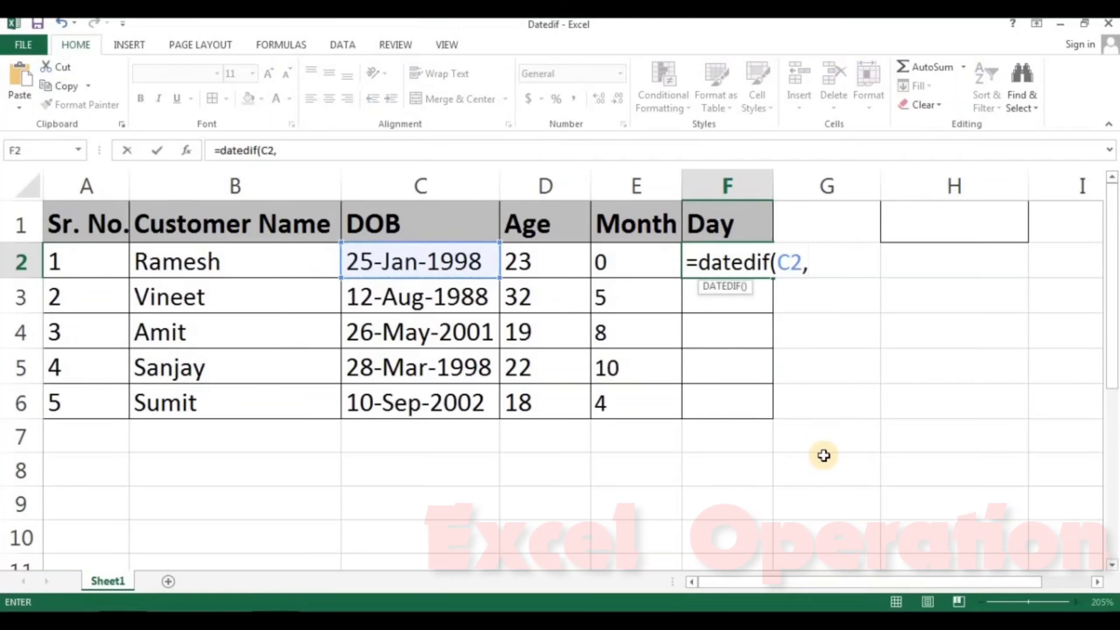
text(today)
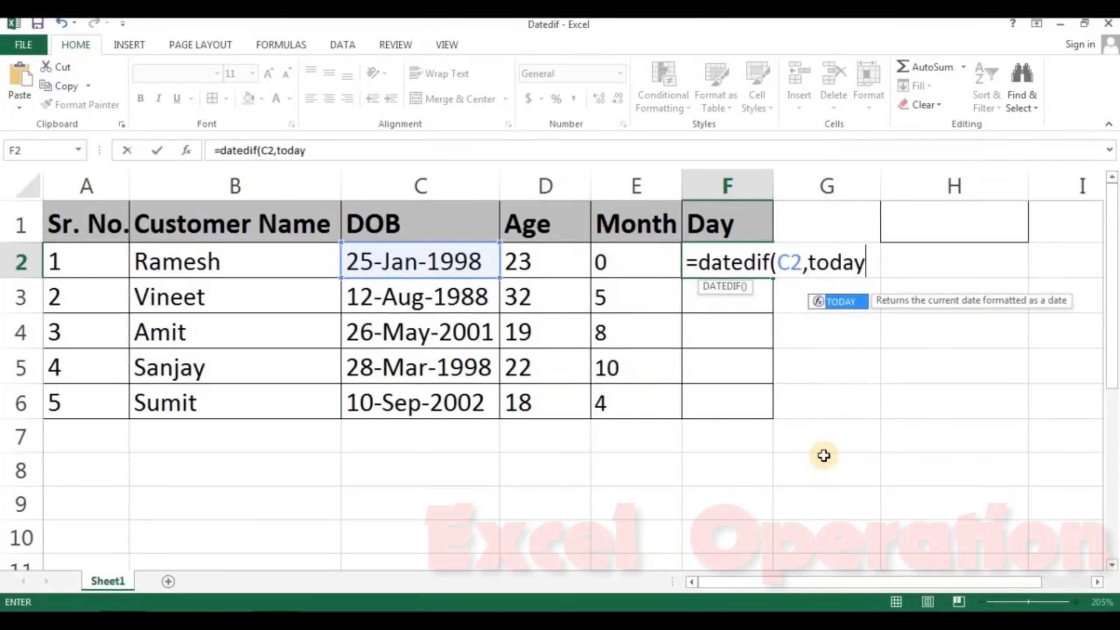
text((),)
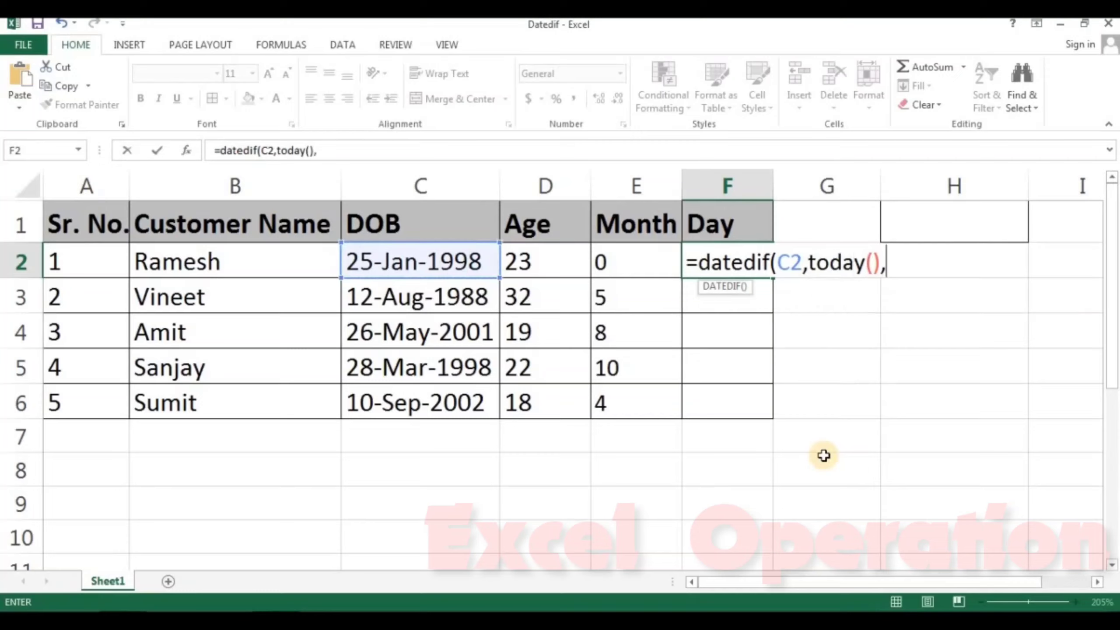
text(")
text(MD)
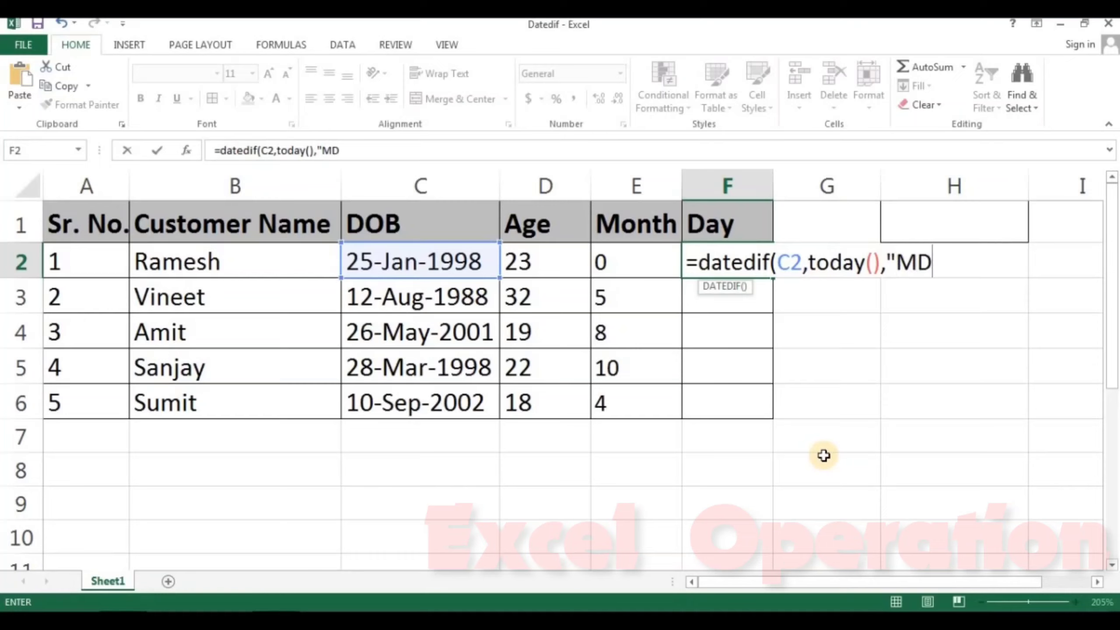
text(")
text())
key(Return)
key(Up)
key(shift+Down)
key(shift+Down)
key(shift+Down)
key(shift+Down)
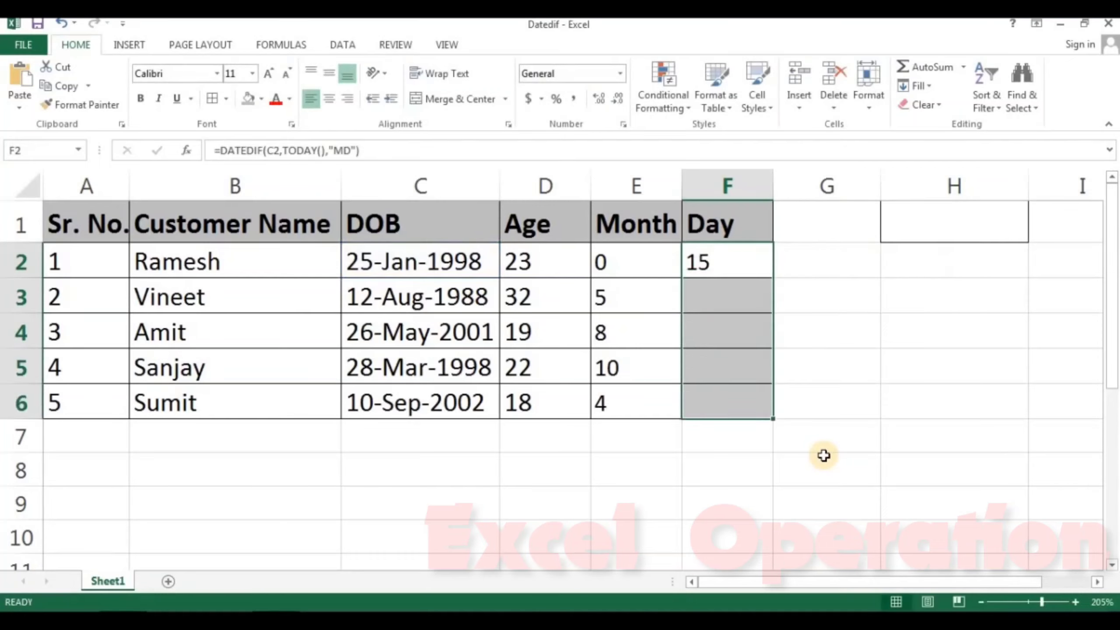
Fill the Day formula down to F6, giving 28, 14, 12 and 30
key(ctrl+d)
key(Down)
key(Up)
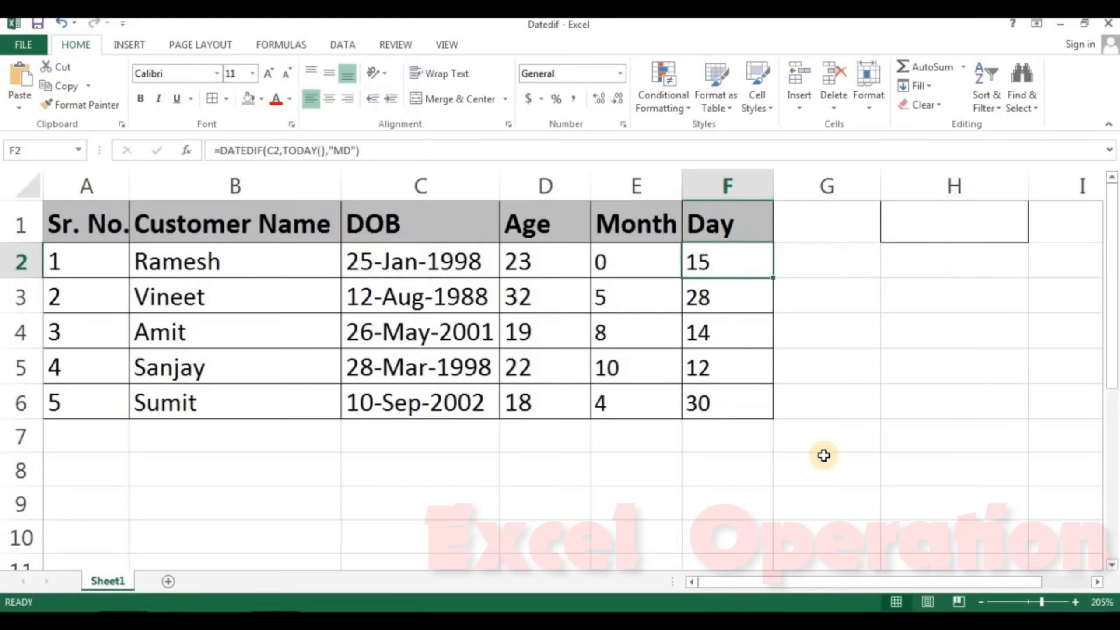
key(Left)
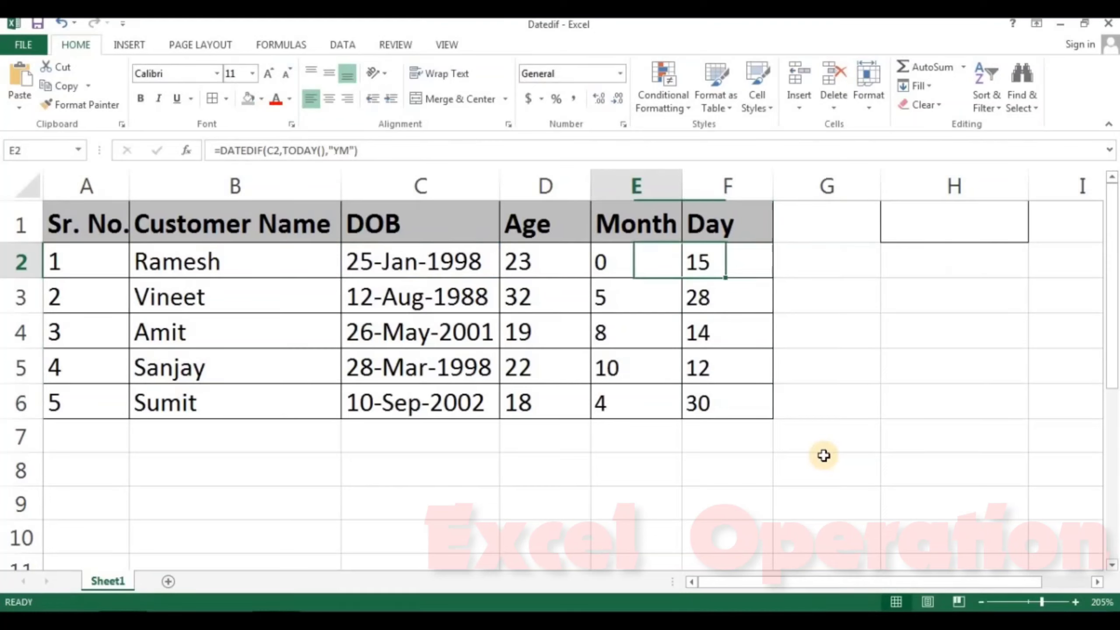
key(Left)
key(Left)
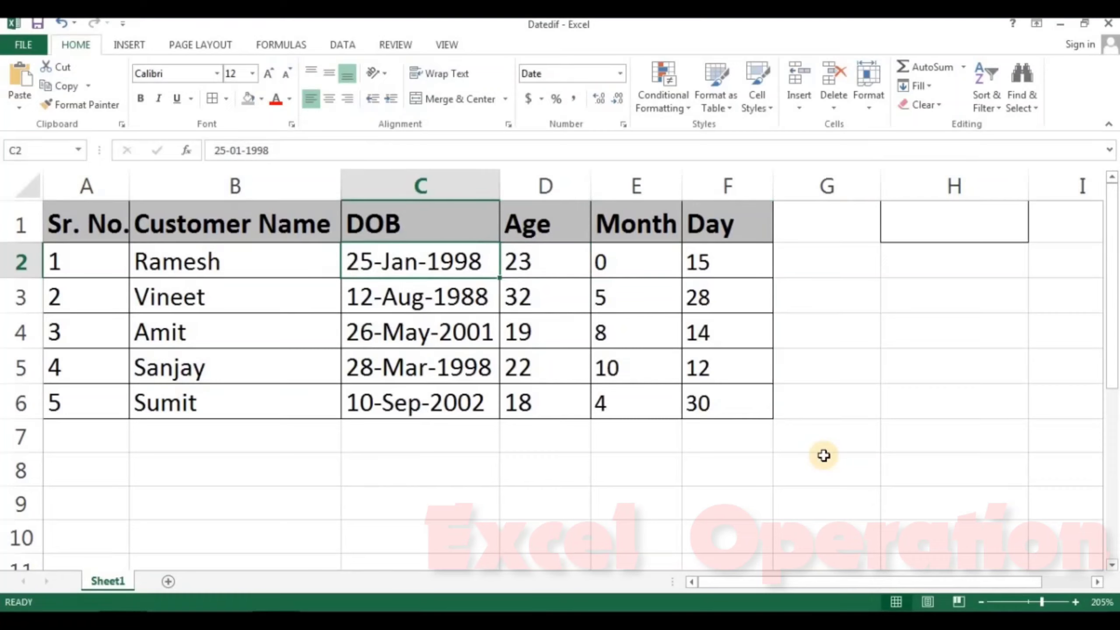
key(Right)
key(Right)
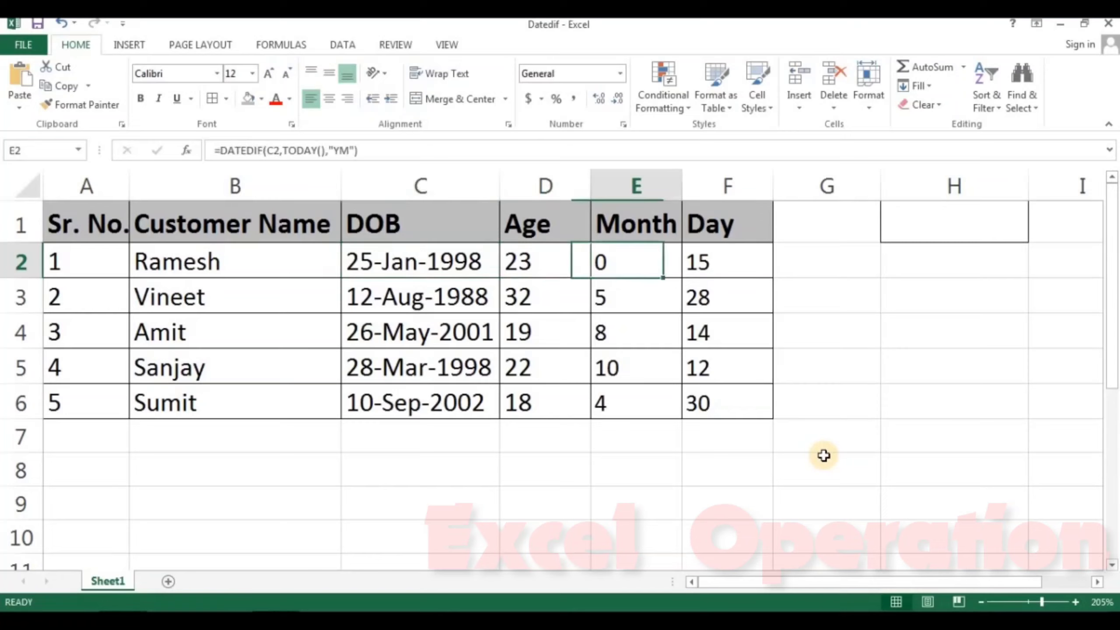
key(Right)
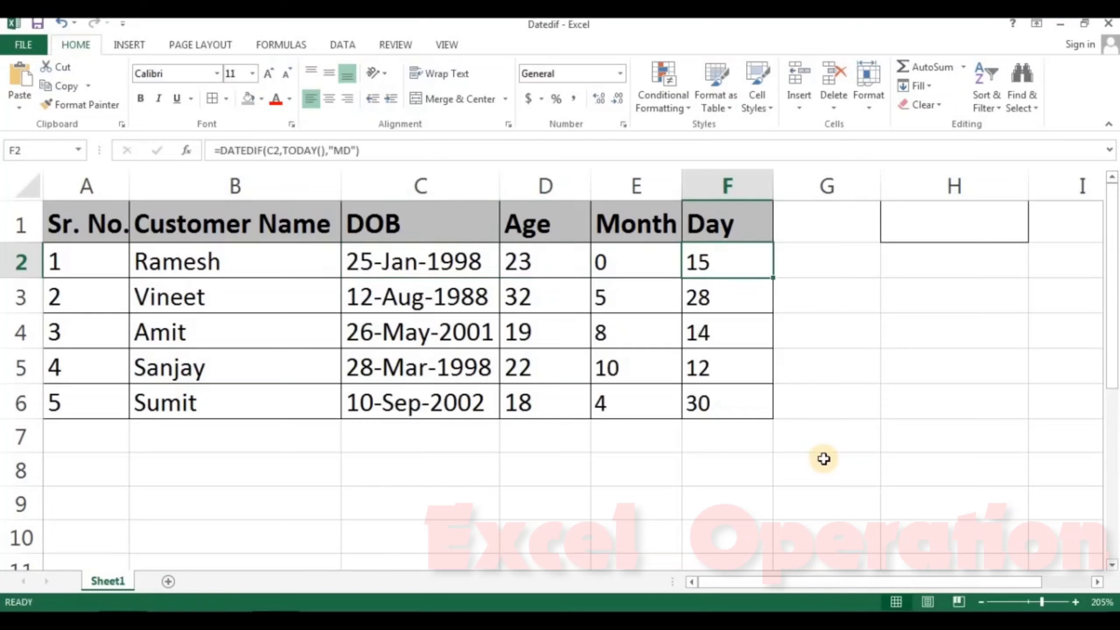
key(Down)
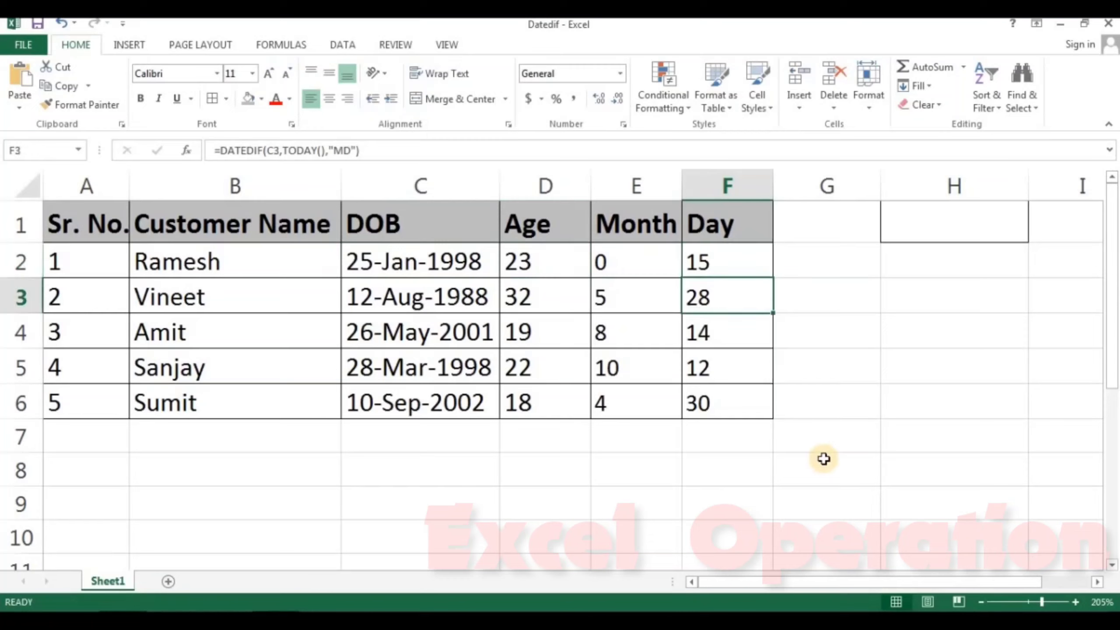
key(Down)
key(Up)
key(Left)
key(Left)
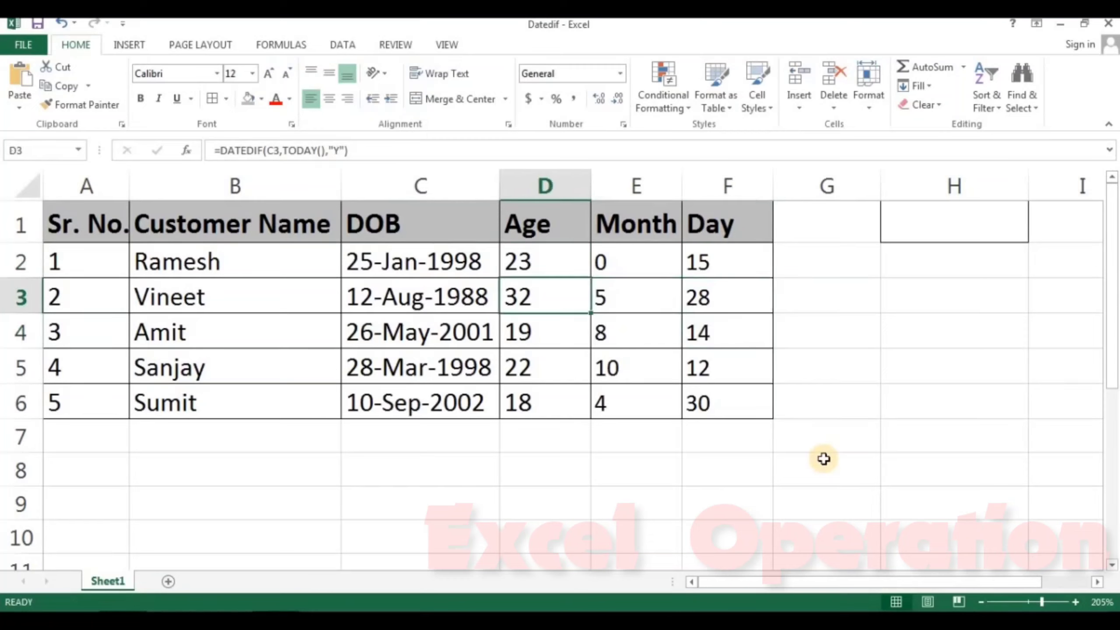
key(Up)
key(Right)
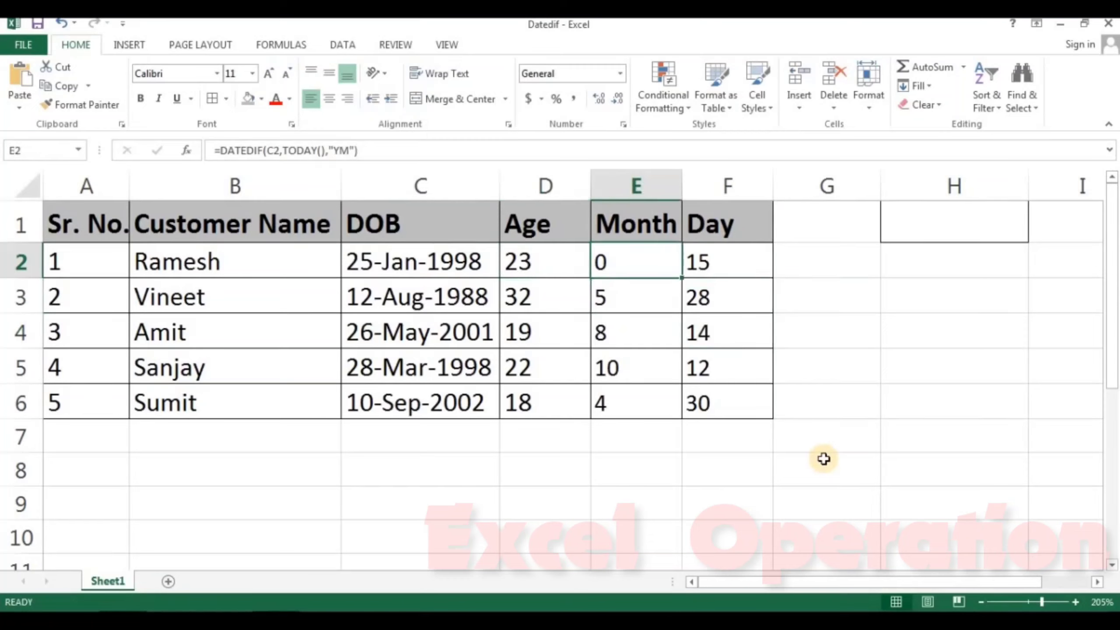
key(Left)
key(Down)
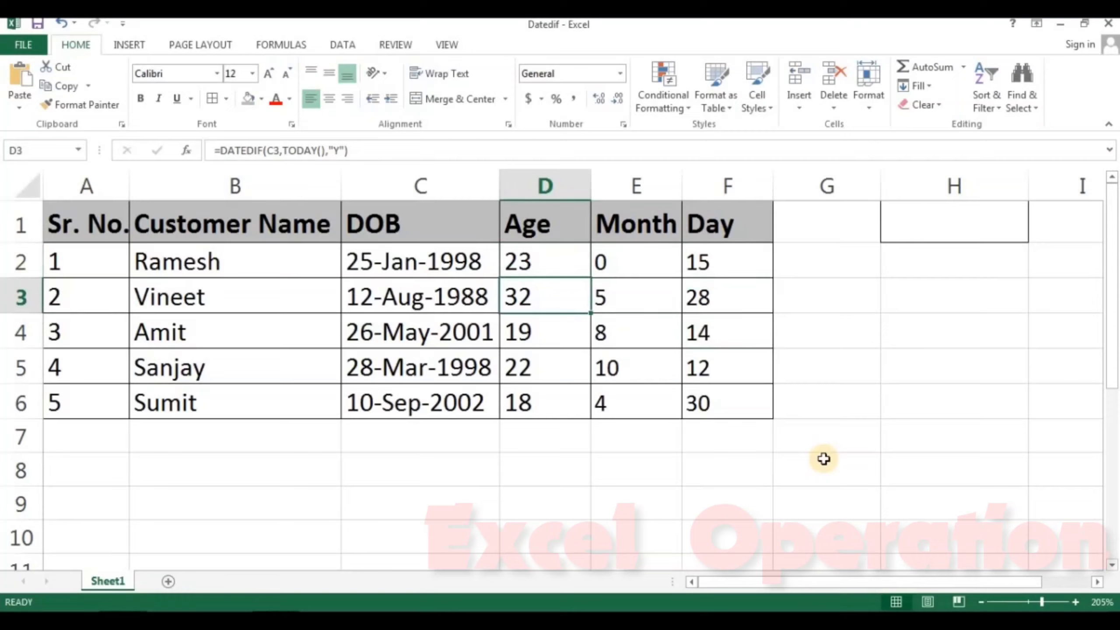
key(Right)
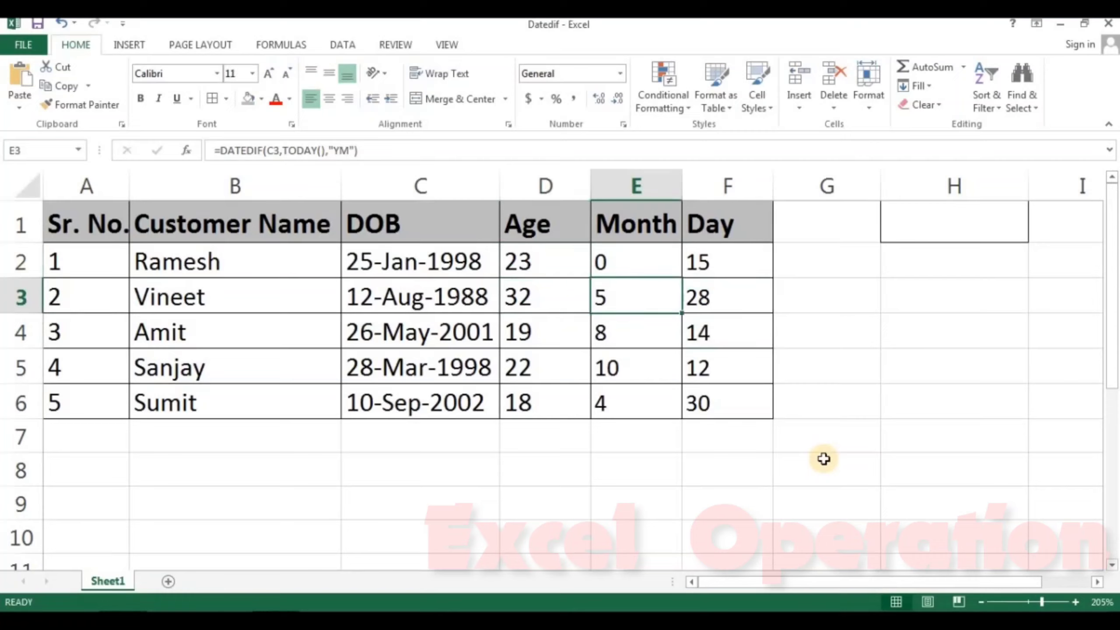
key(Left)
key(Down)
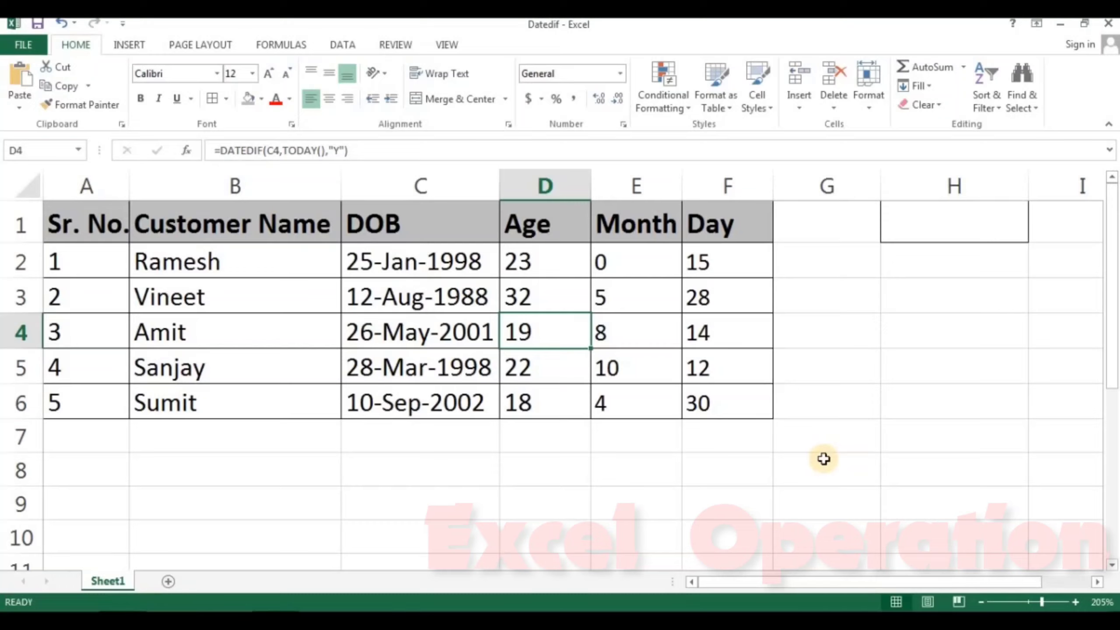
key(Right)
key(Right)
key(Left)
key(Left)
key(Up)
key(Up)
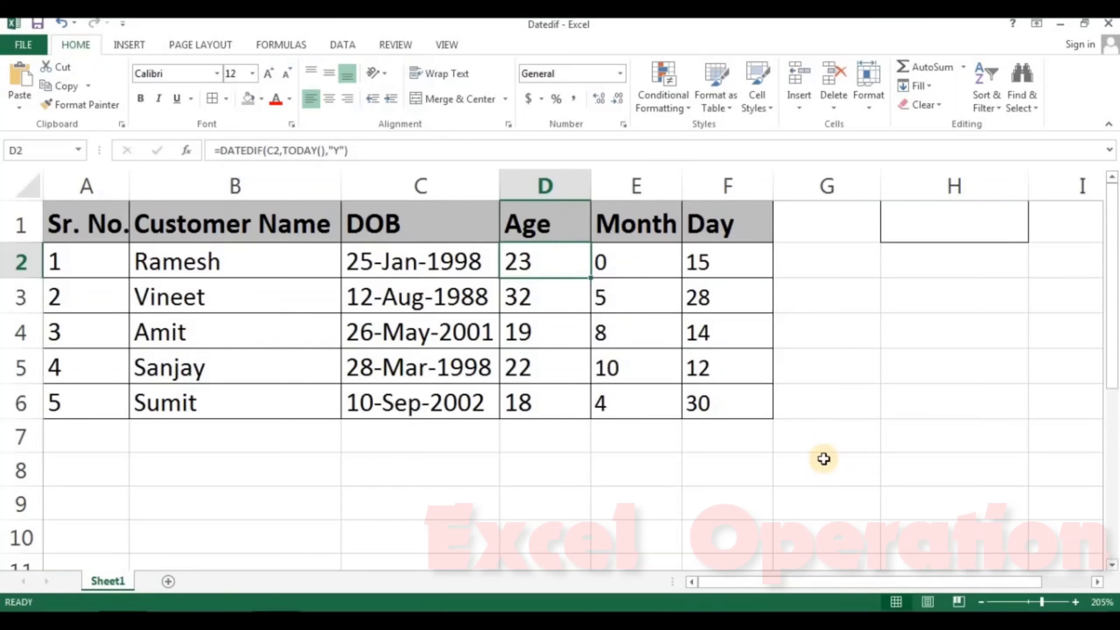
key(F2)
key(Return)
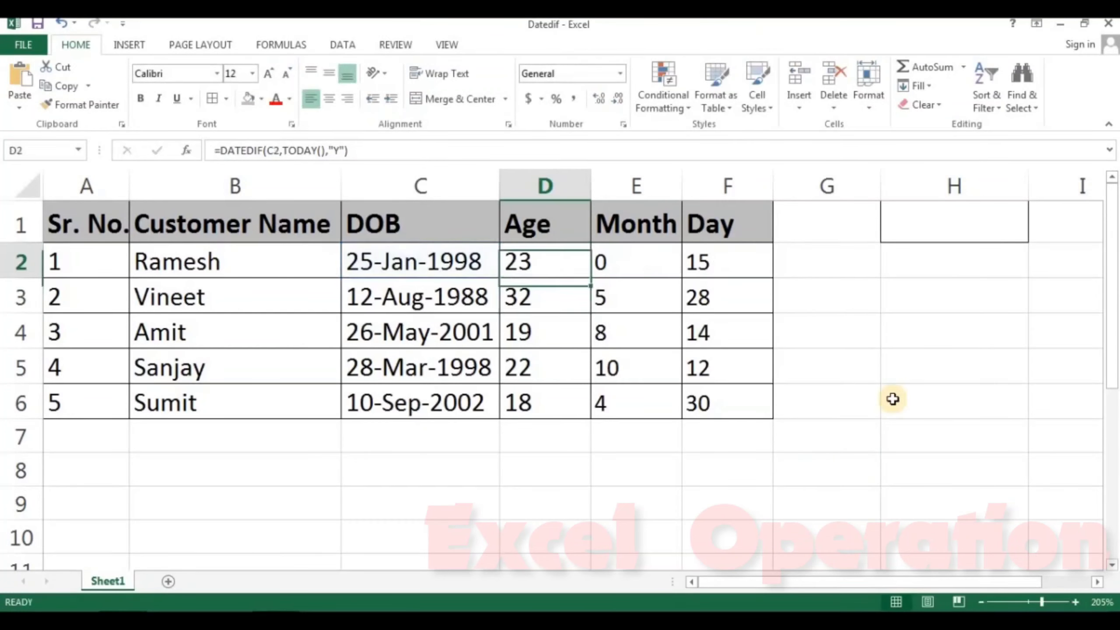
key(Right)
key(Right)
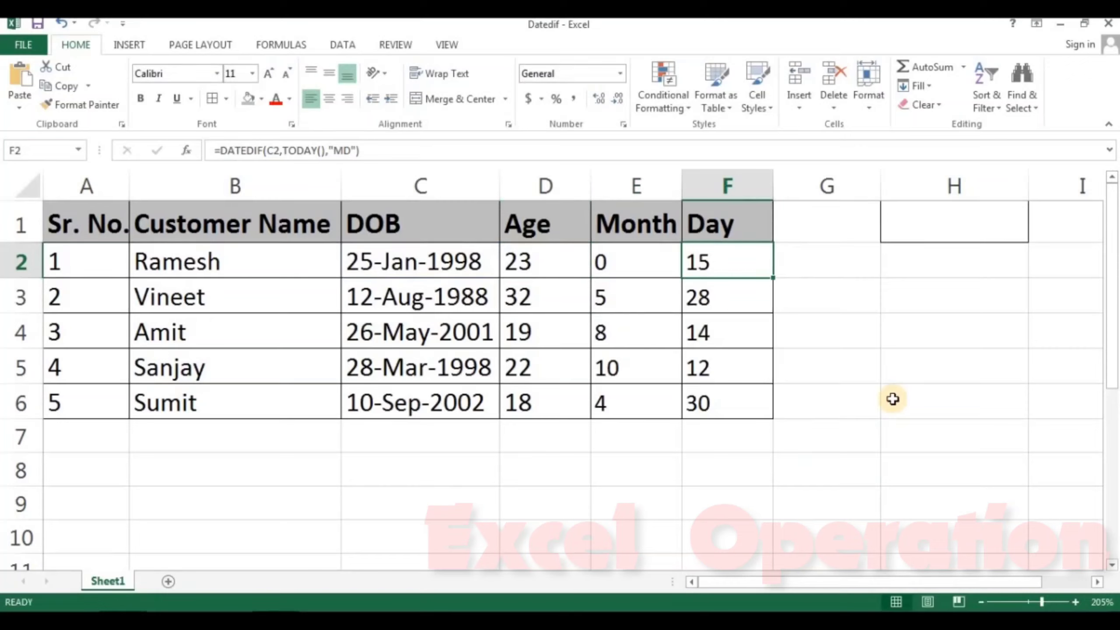
key(Up)
key(Down)
key(Down)
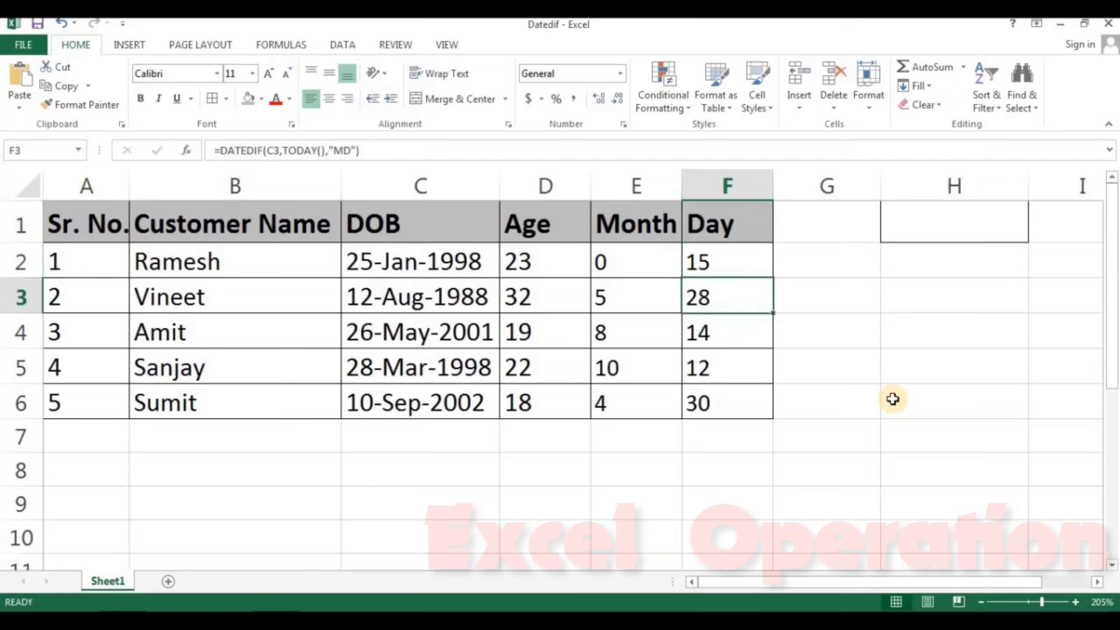
key(Up)
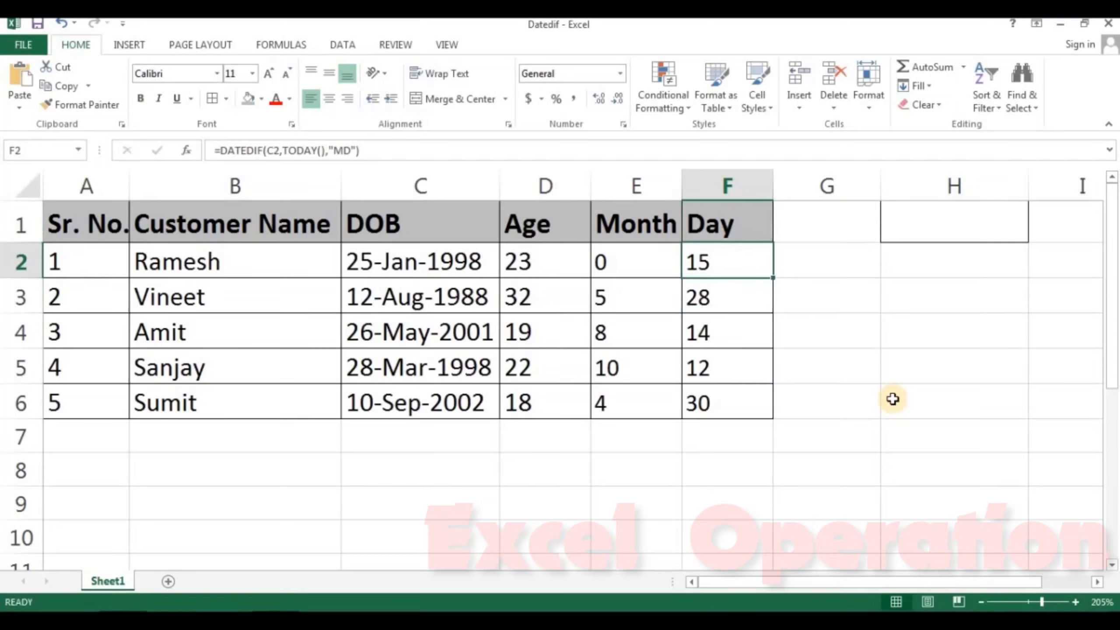
key(Right)
Enter 31/01/2021 in H1, then return to the row 2 formulas
key(Up)
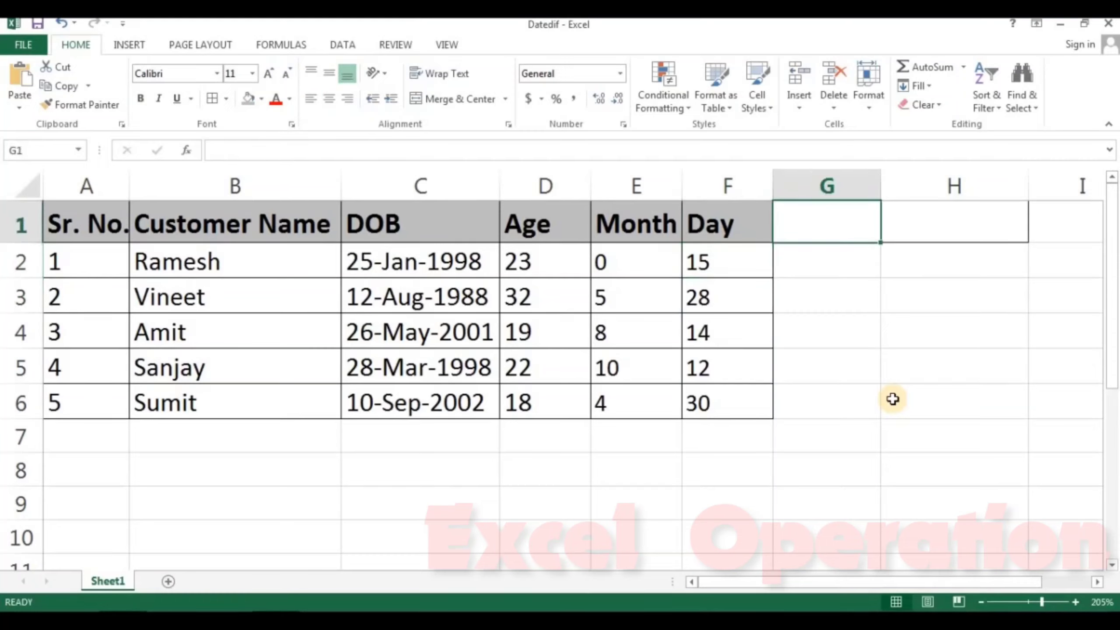
key(Right)
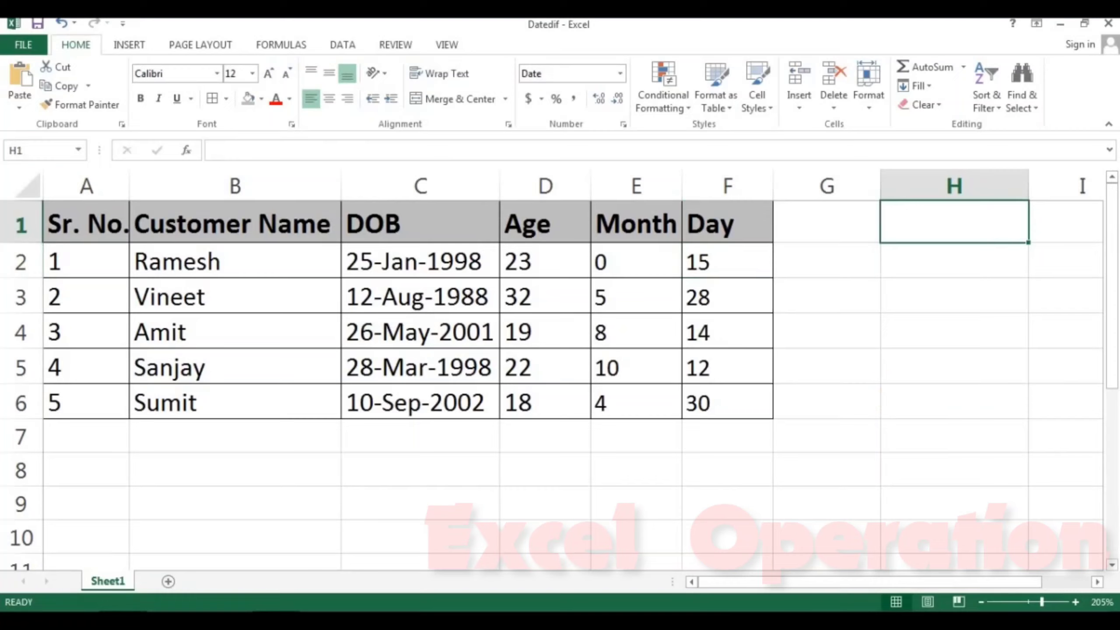
text(31/01/)
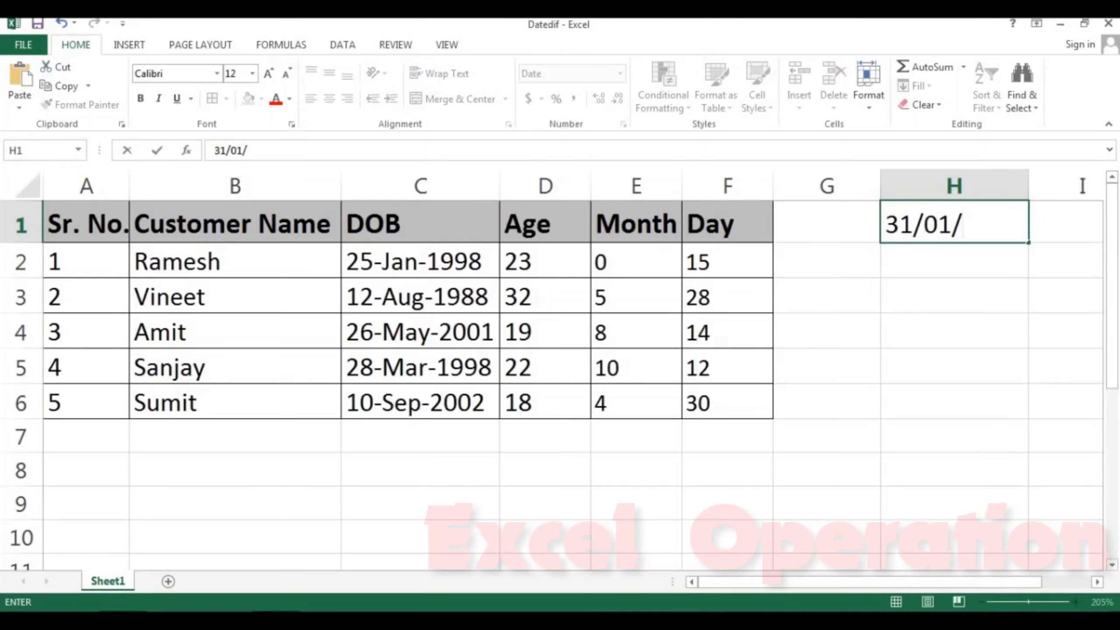
text(2)
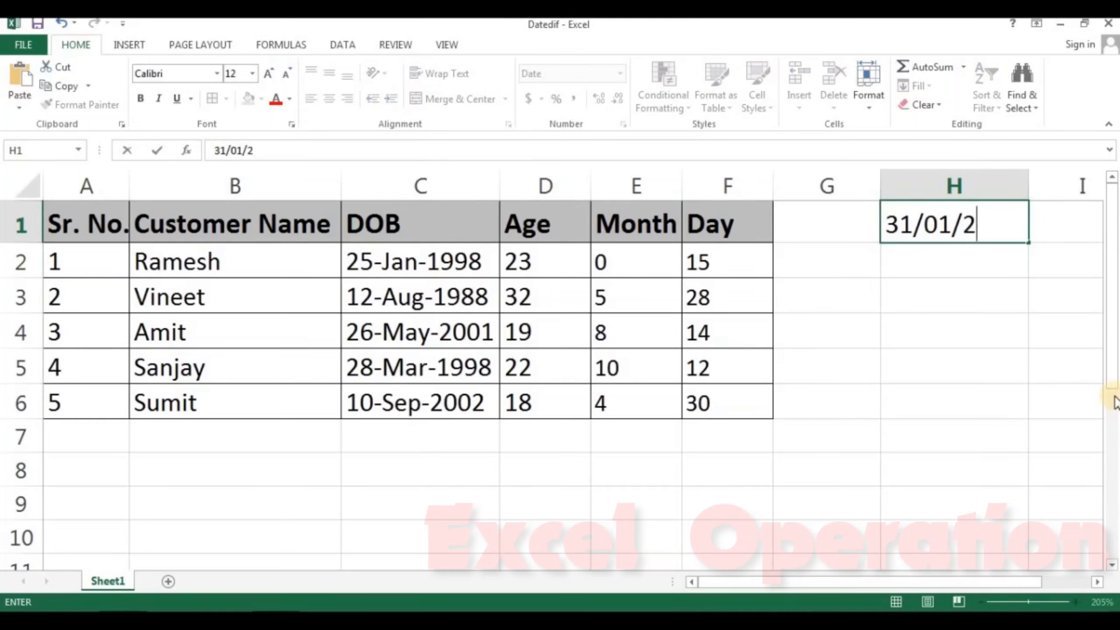
text(021)
key(Return)
key(Up)
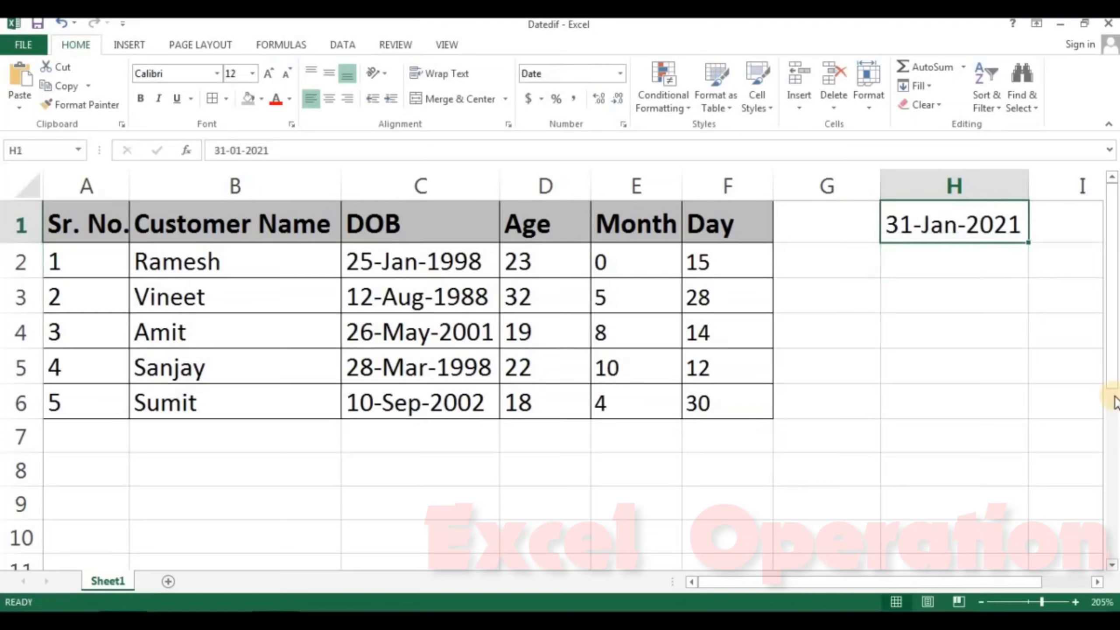
key(Down)
key(Left)
key(Left)
key(Left)
key(Left)
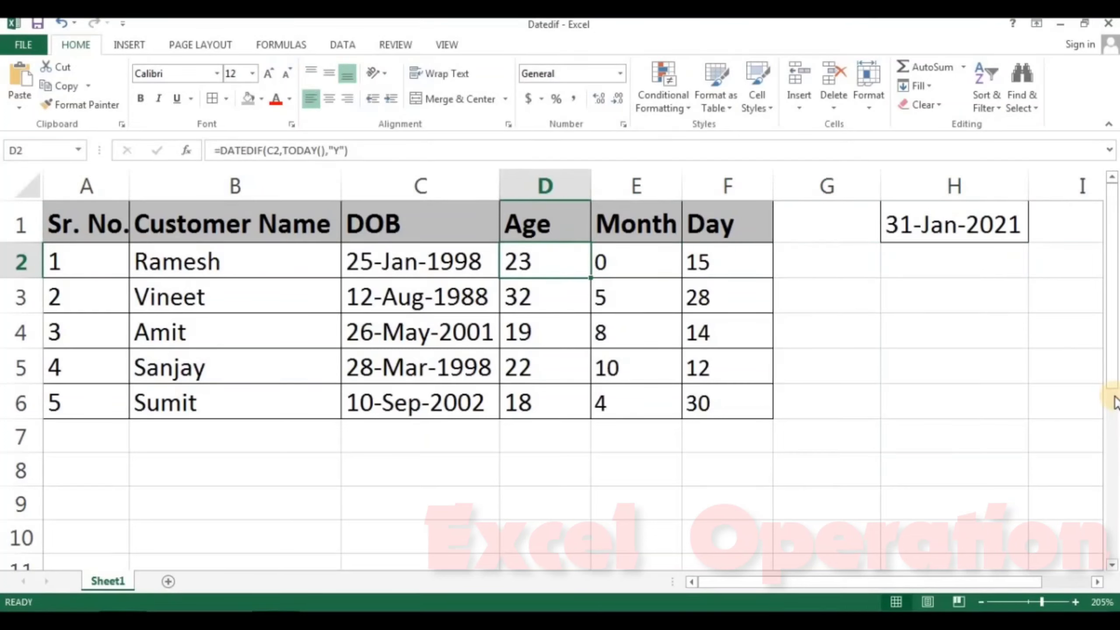
Replace TODAY() with H1 in the D2 Age formula
key(F2)
key(Left)
key(Left)
key(Left)
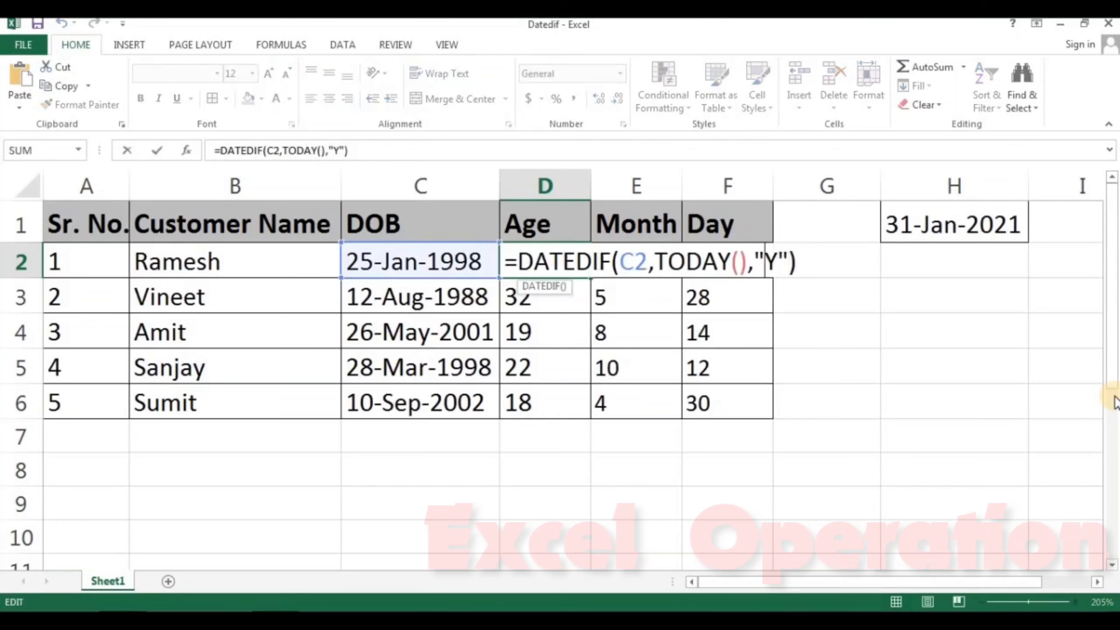
key(Left)
key(Left)
key(Left)
key(Right)
key(shift+Left)
key(shift+Left)
key(shift+Left)
key(shift+Left)
key(shift+Left)
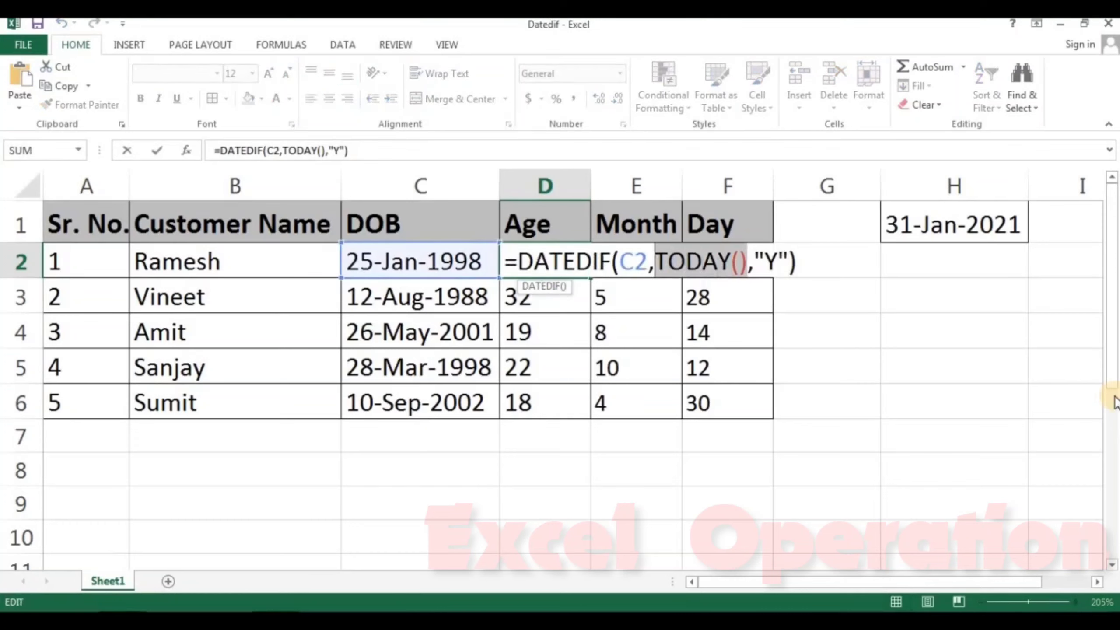
text(h1)
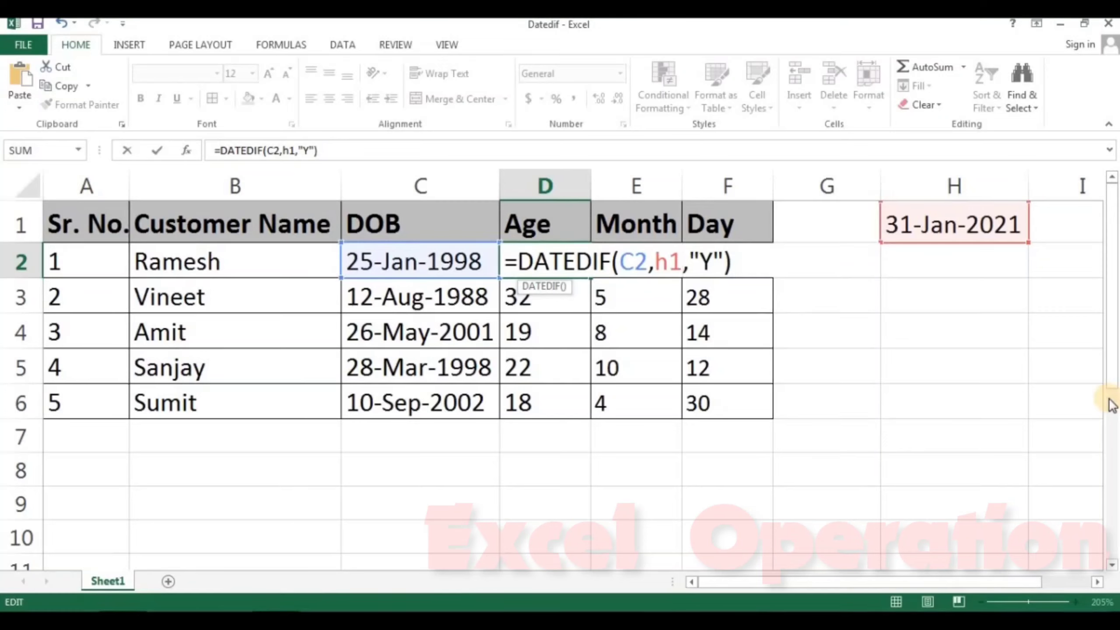
key(Return)
Make the reference absolute as $H$1 and fill =DATEDIF(C2,$H$1,"Y") down D2:D6
key(Up)
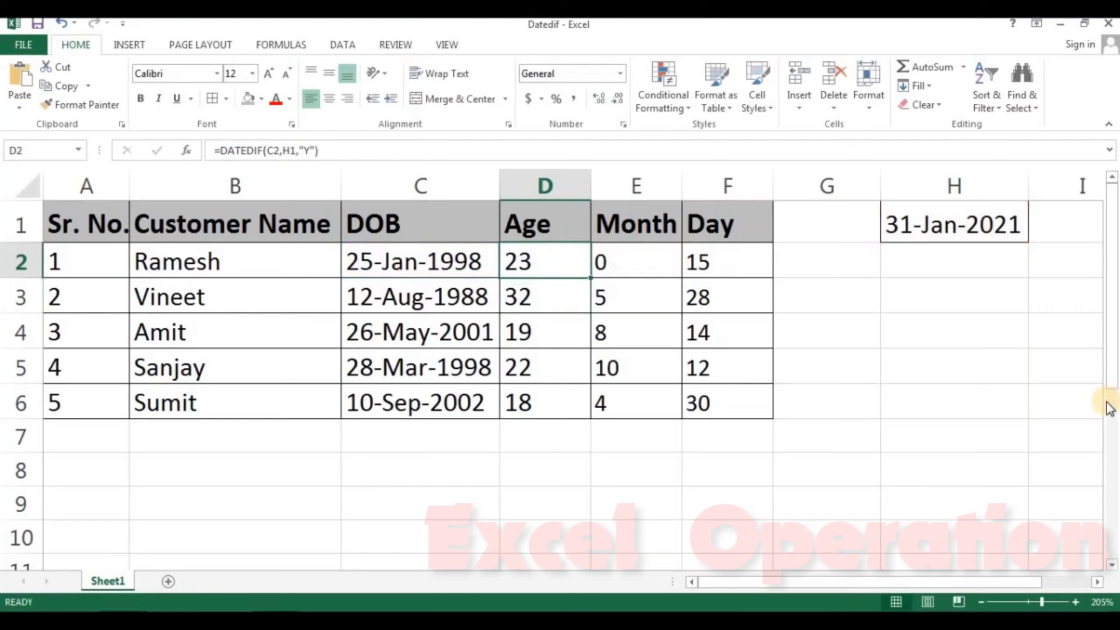
key(F2)
key(Left)
key(Left)
key(Left)
key(Left)
key(Left)
key(Left)
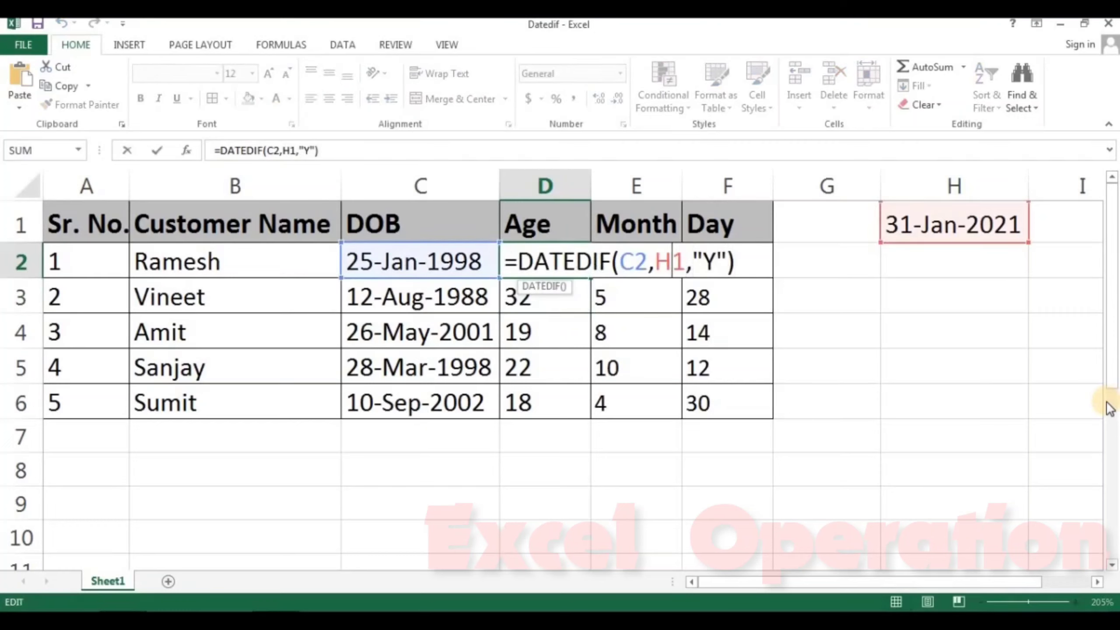
text($)
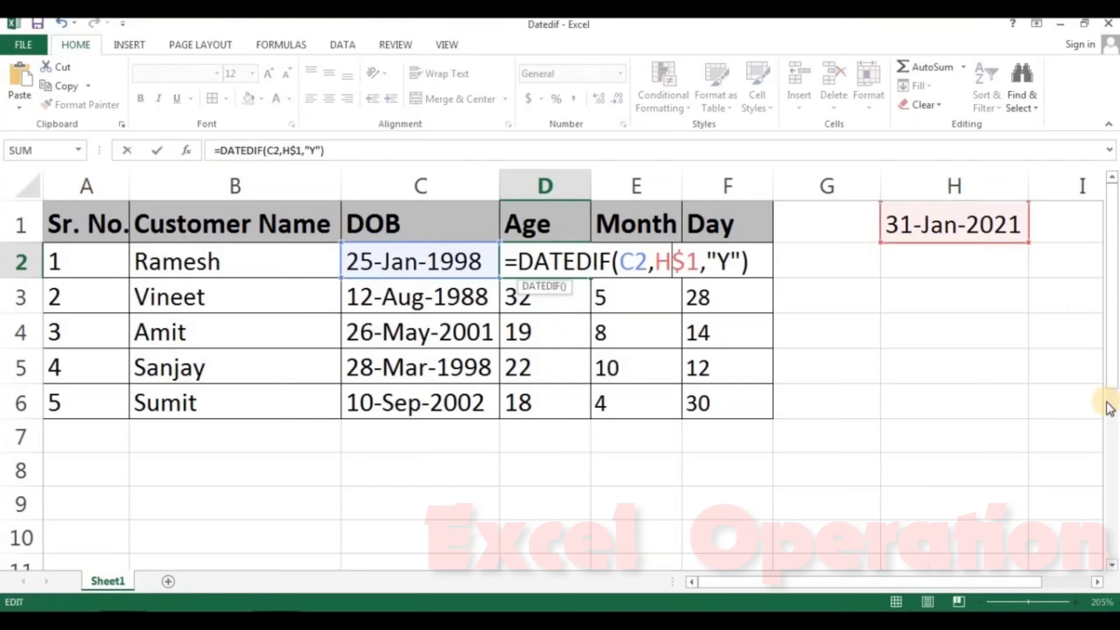
key(Left)
key(Left)
text($)
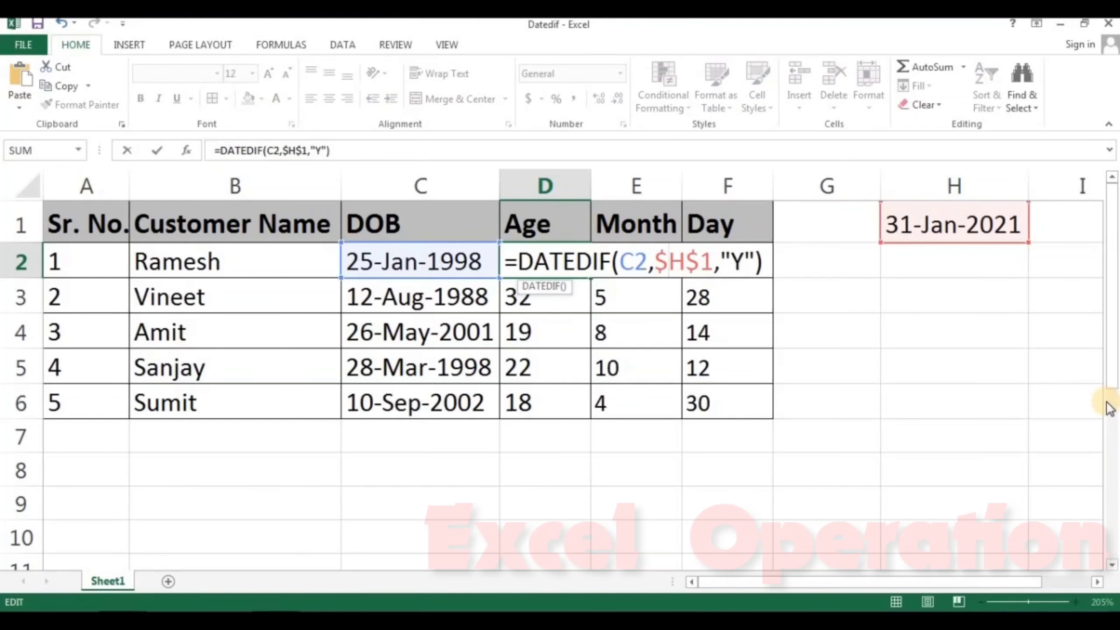
key(ctrl+Return)
key(shift+Down)
key(shift+Down)
key(shift+Down)
key(shift+Down)
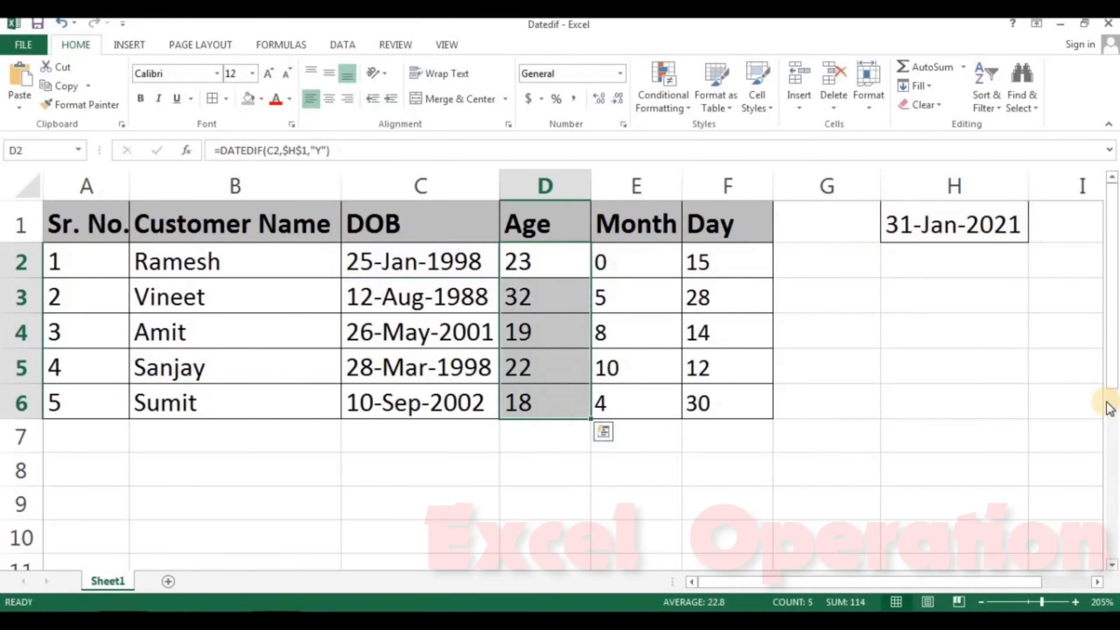
key(shift+Up)
key(shift+Up)
key(shift+Up)
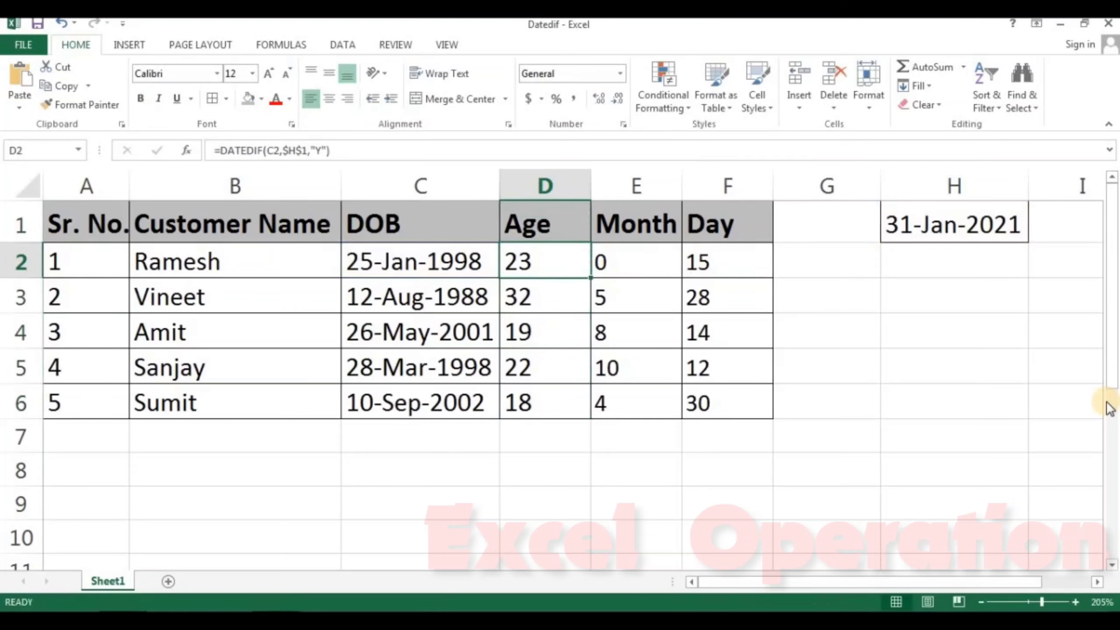
key(Down)
key(Down)
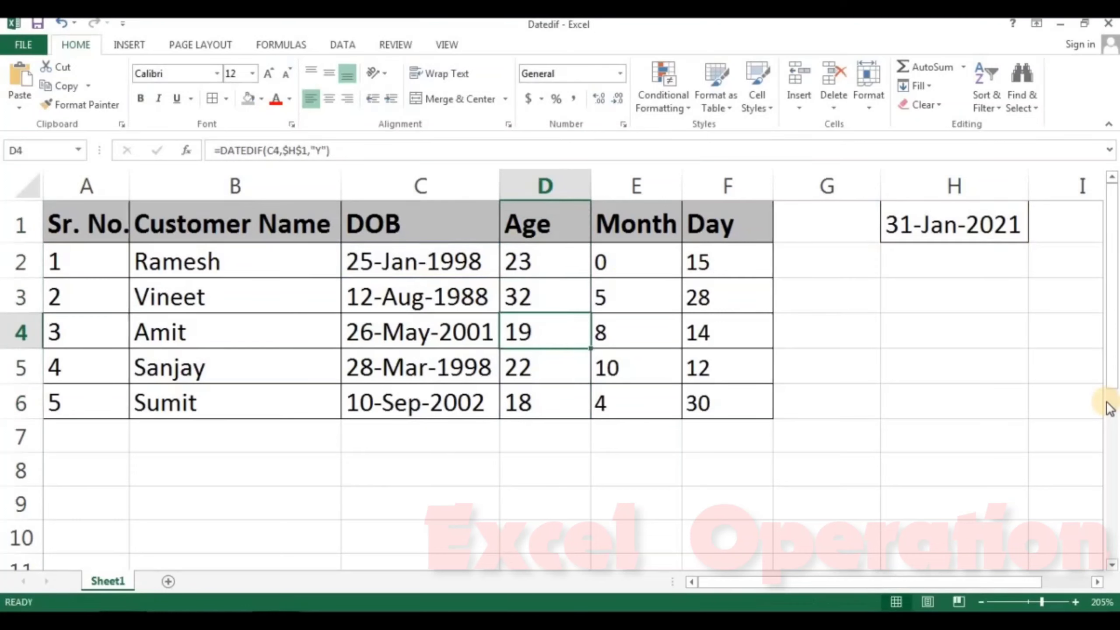
key(Up)
key(Up)
key(Right)
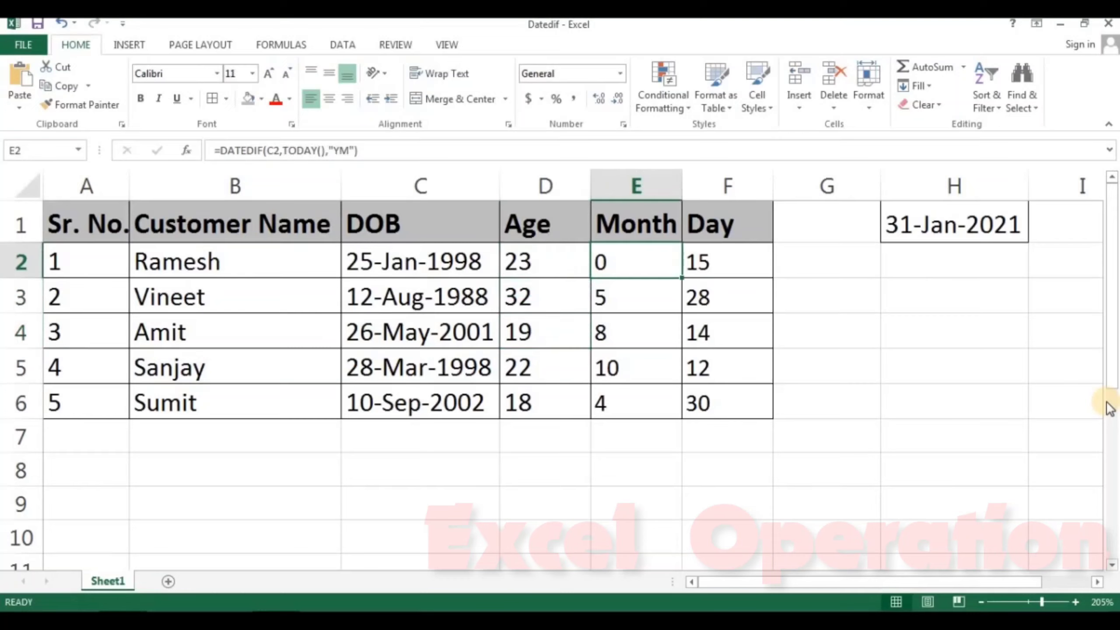
Check the Month formulas, then open F2's Day formula for editing at TODAY()
key(Down)
key(Down)
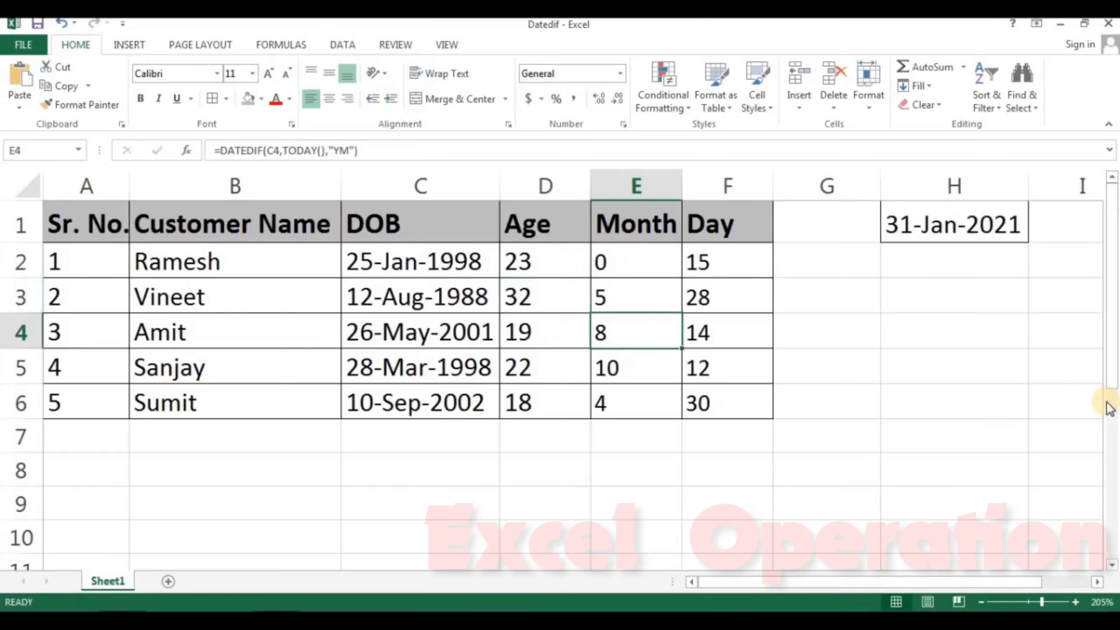
key(Up)
key(Up)
key(Right)
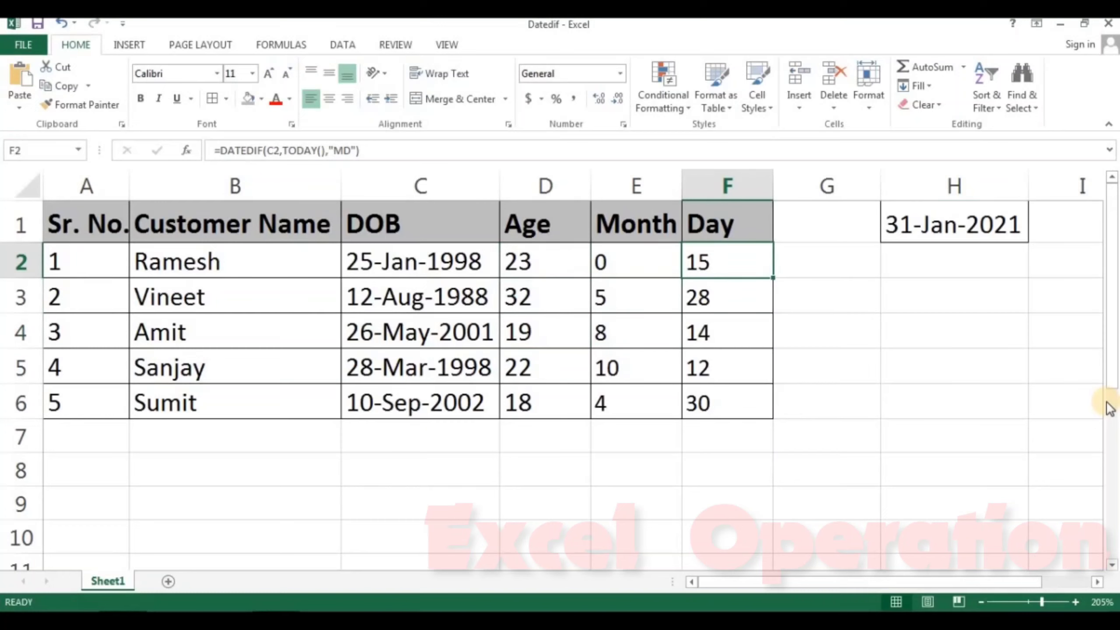
key(F2)
key(Left)
key(Left)
key(Left)
key(Left)
key(Left)
key(Left)
key(Left)
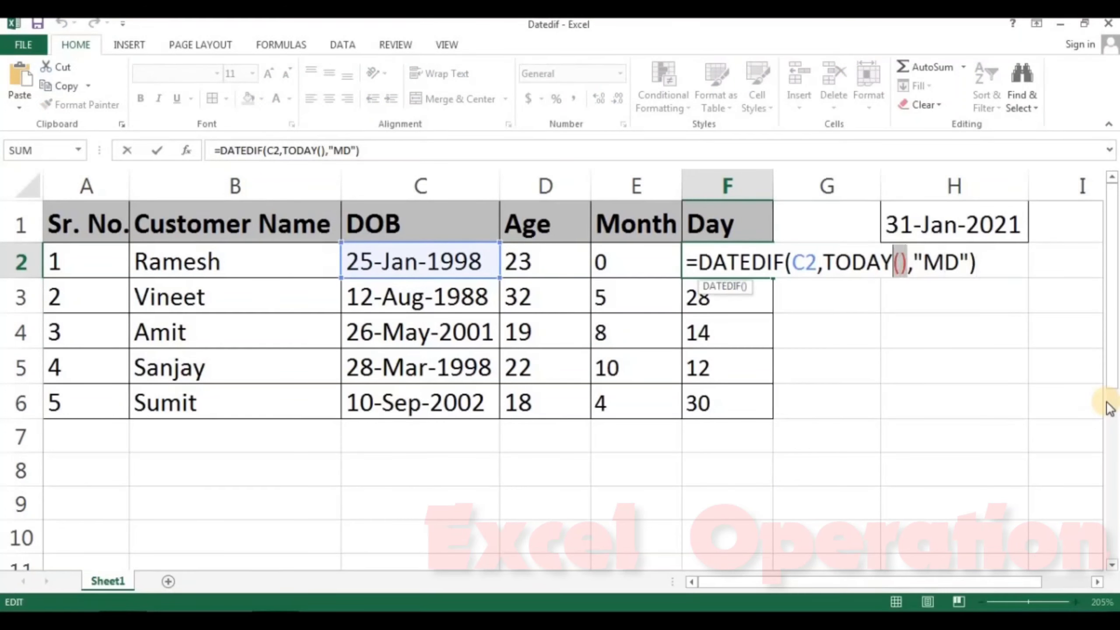
Replace TODAY() in F2 with $H$1, giving =DATEDIF(C2,$H$1,"MD") and 6 days
key(shift+Left)
key(shift+Left)
key(shift+Left)
key(shift+Left)
key(shift+Left)
text(h)
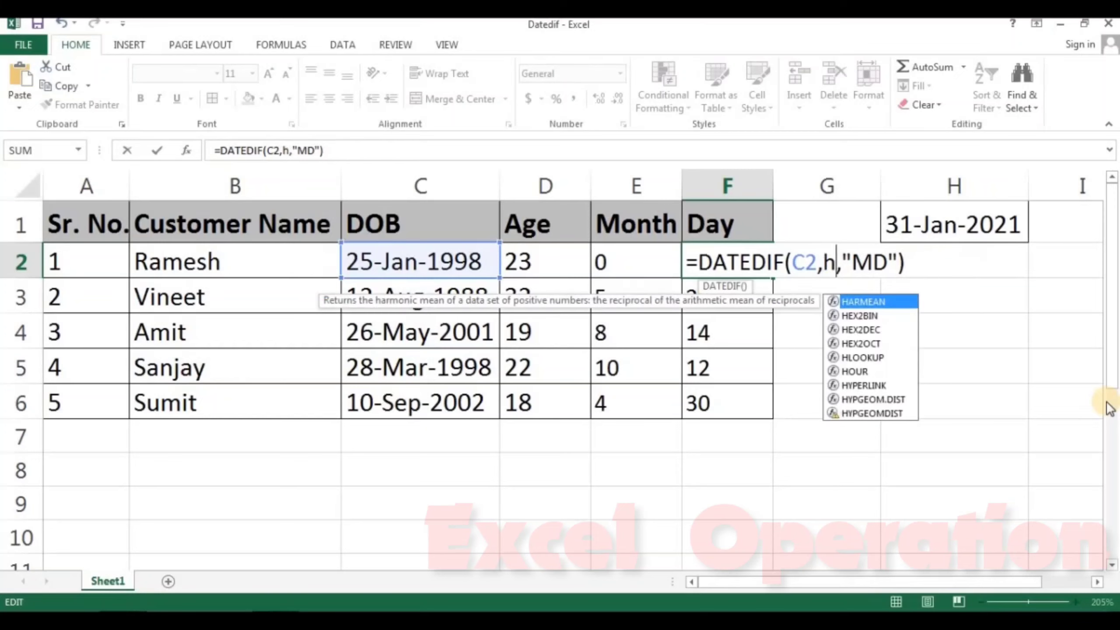
text(1)
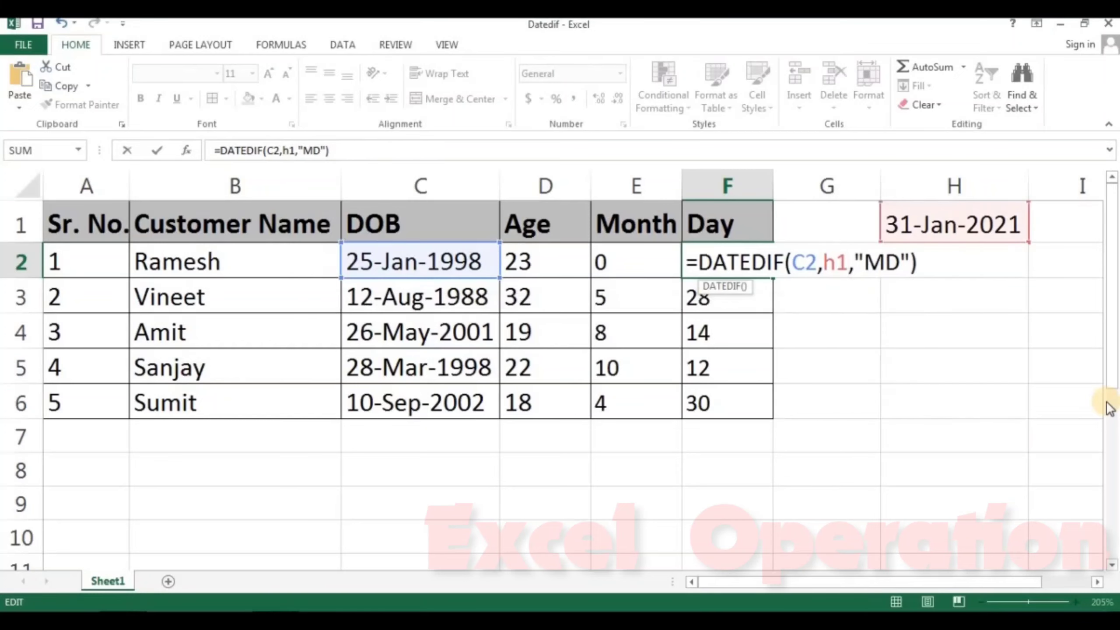
key(Left)
text($)
key(Left)
key(Left)
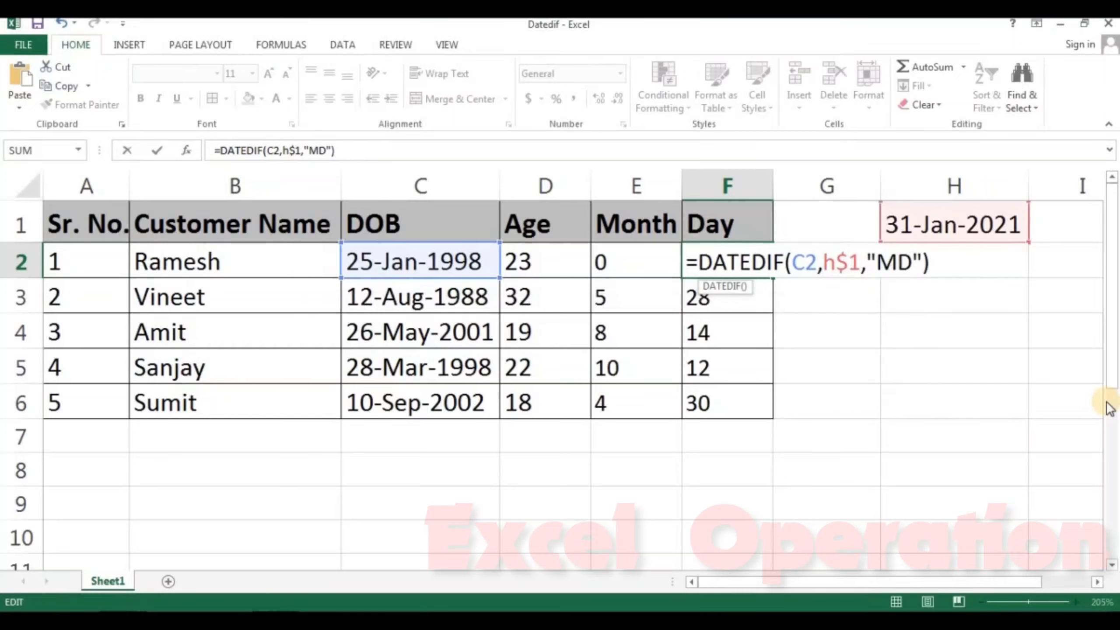
text($)
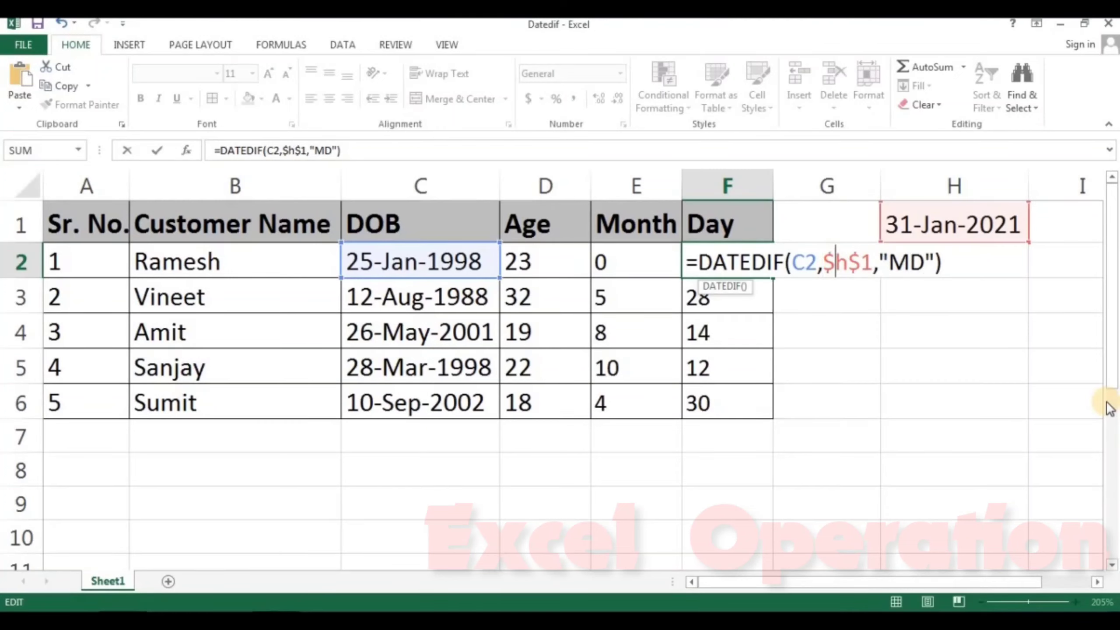
key(ctrl+Return)
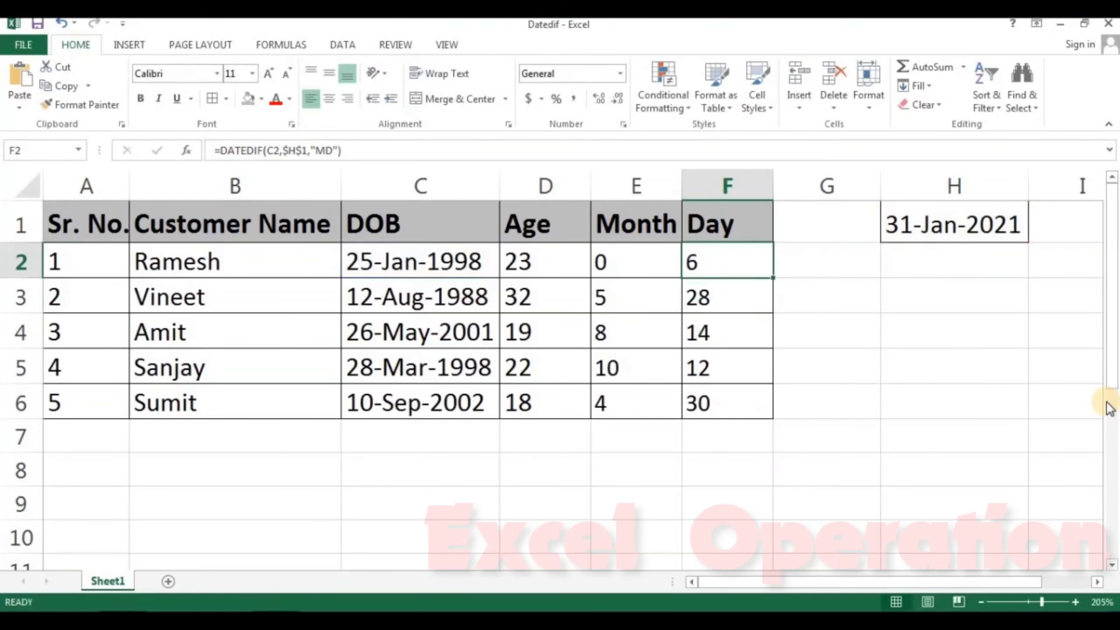
Fill the Day formula down F3:F6, giving 19, 5, 3 and 21 days
key(Down)
key(ctrl+d)
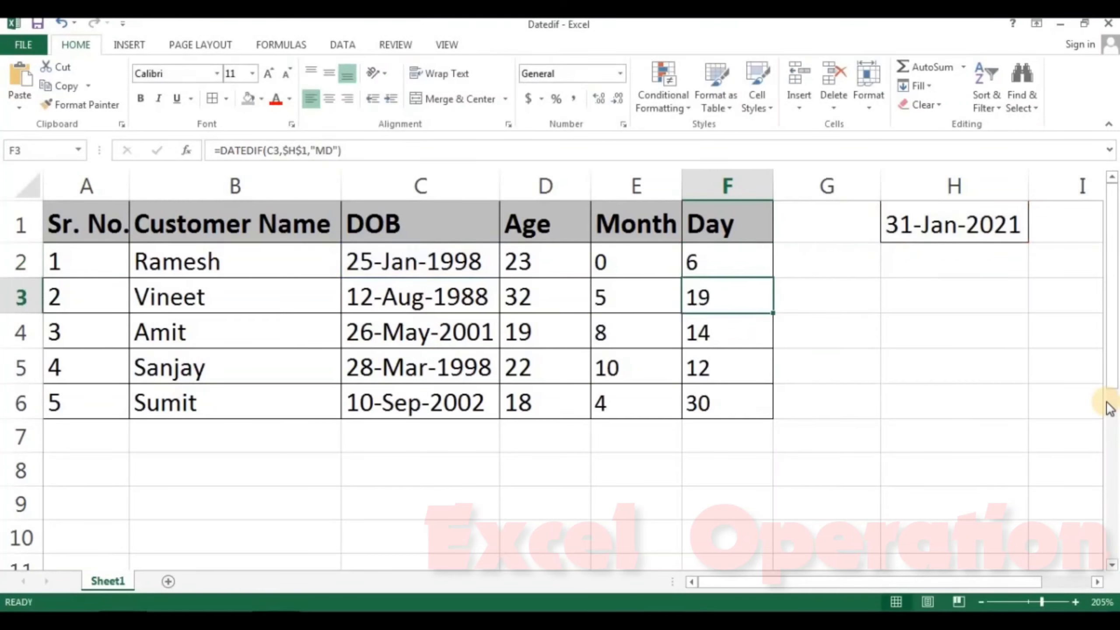
key(shift+Down)
key(shift+Down)
key(shift+Down)
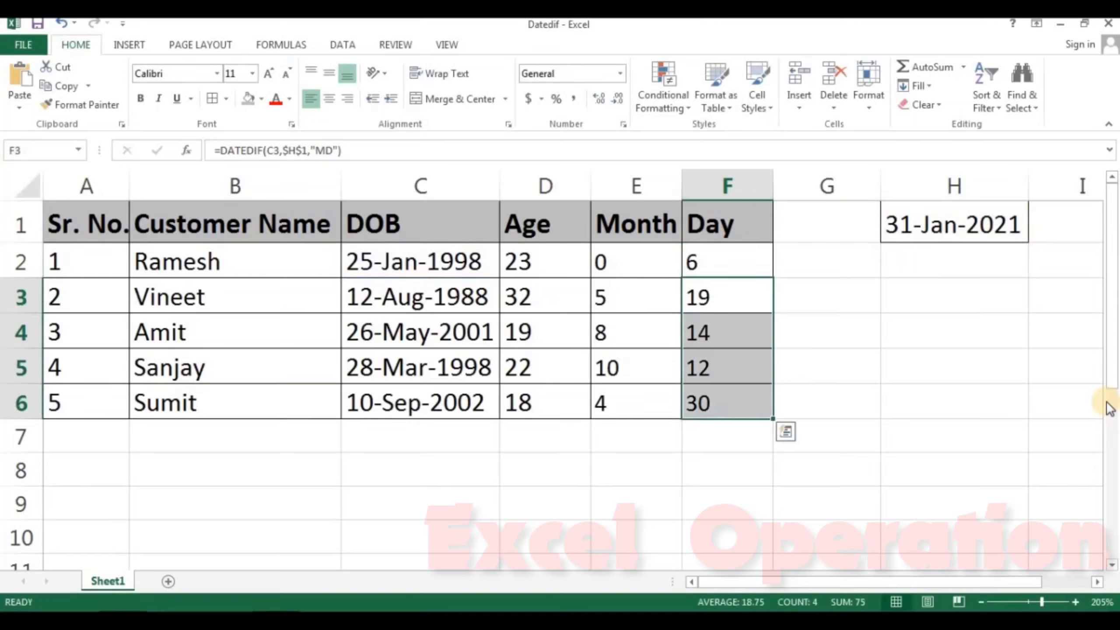
key(ctrl+d)
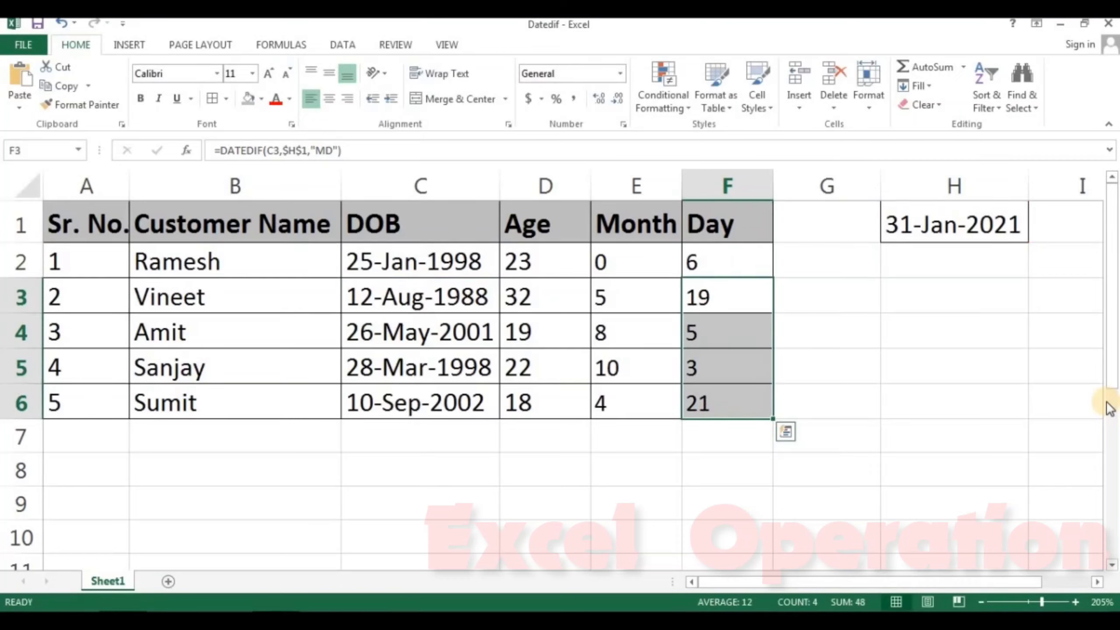
key(Up)
key(Down)
key(Up)
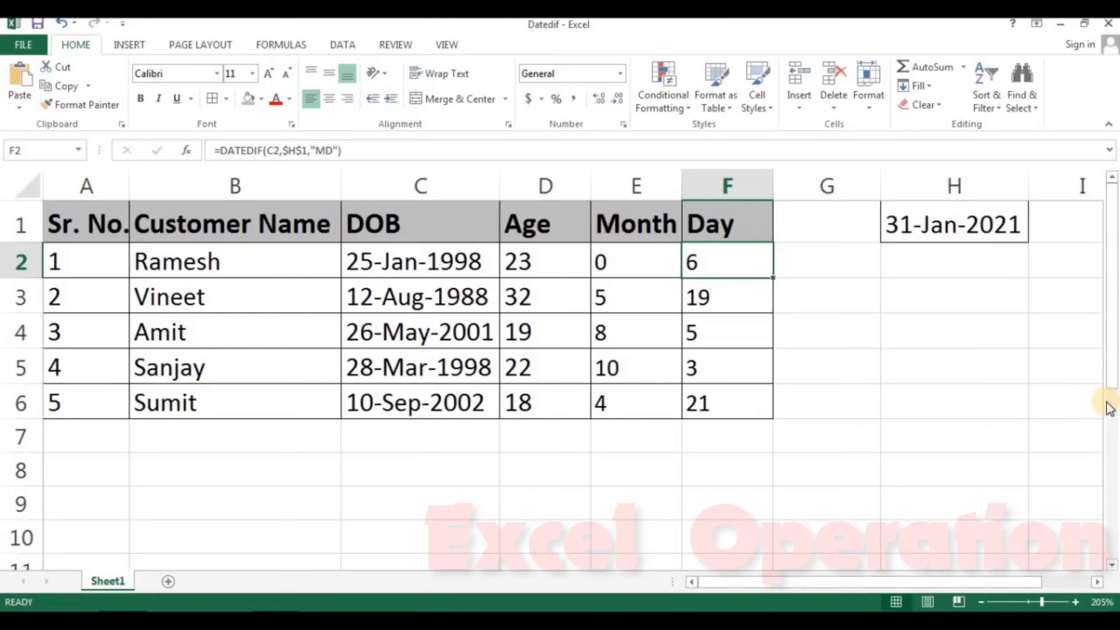
key(Home)
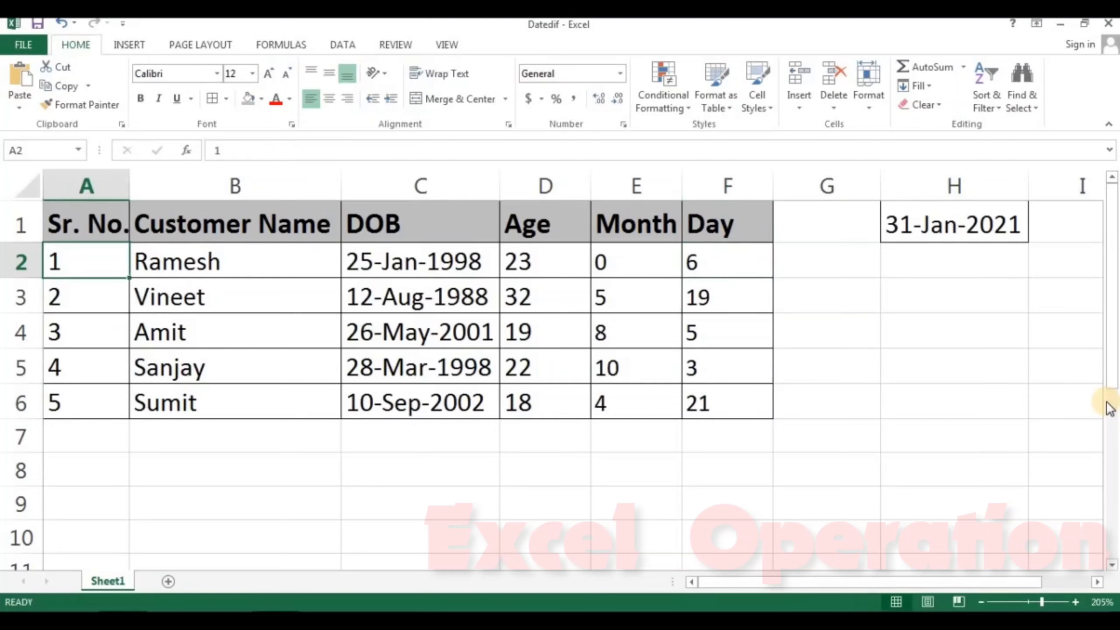
key(Up)
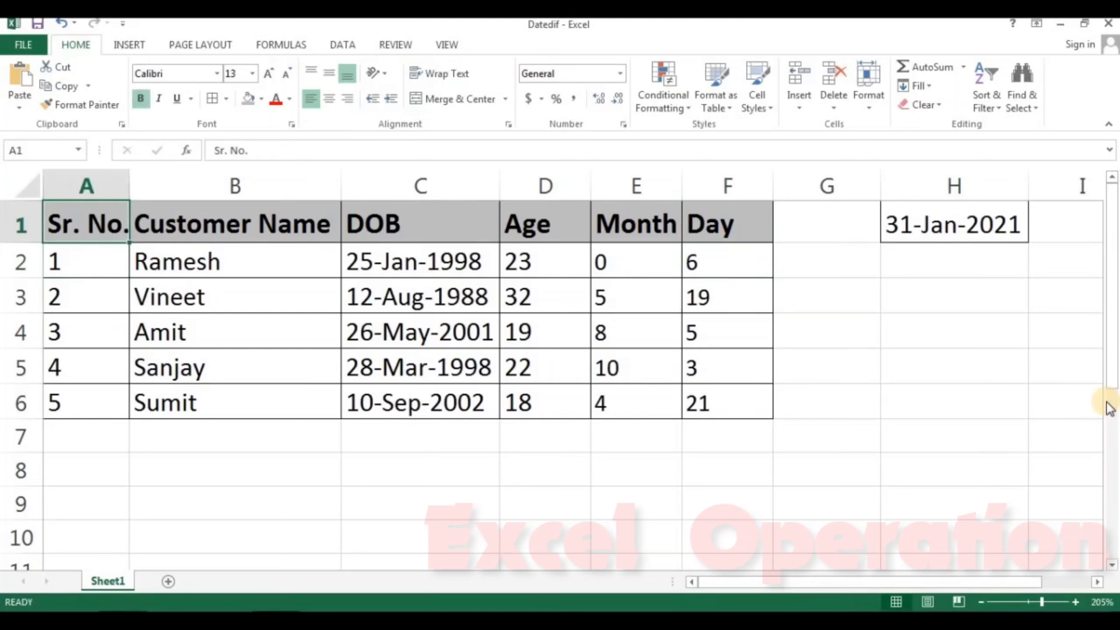